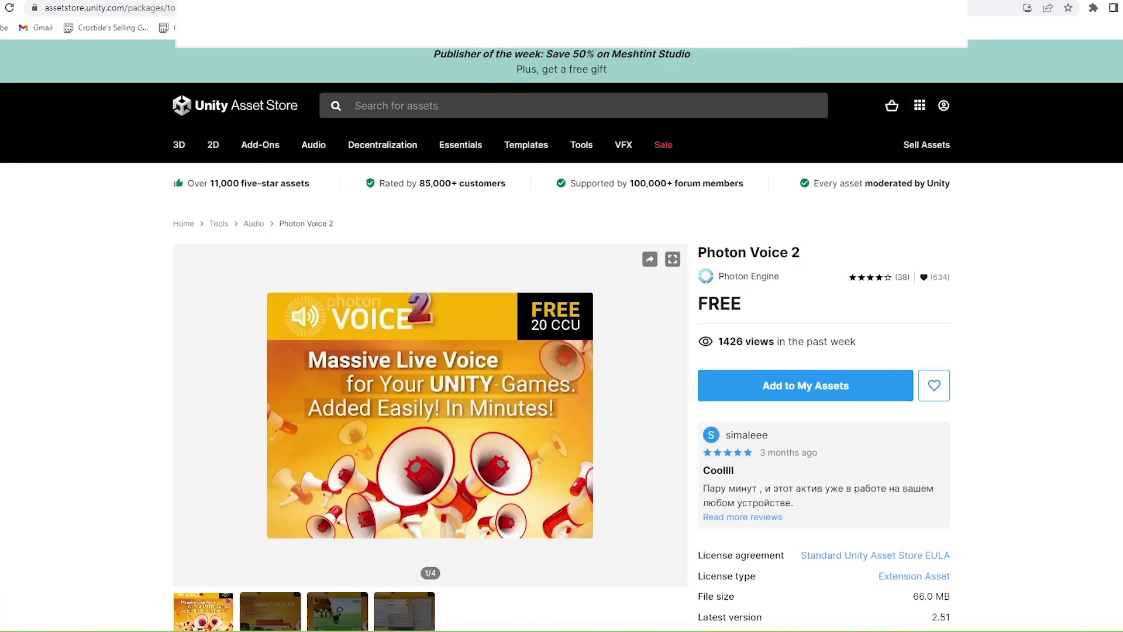
scroll(949, 122, down, 1)
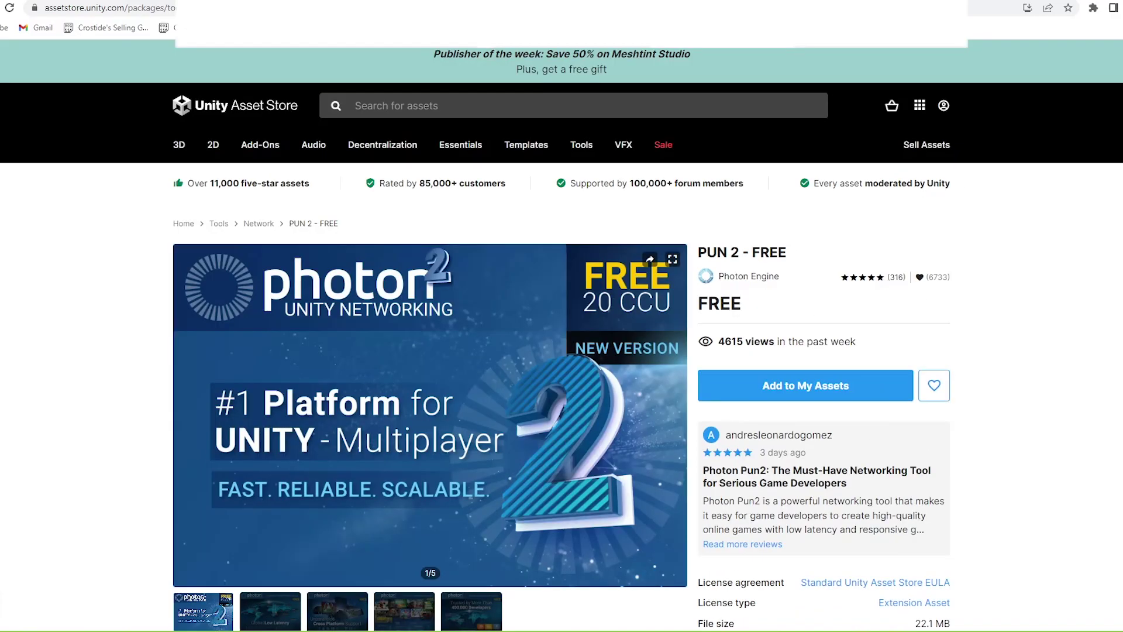
- Add PUN 2 - FREE to My Assets, then select and clear the Unity ID sign-in heading
click(754, 389)
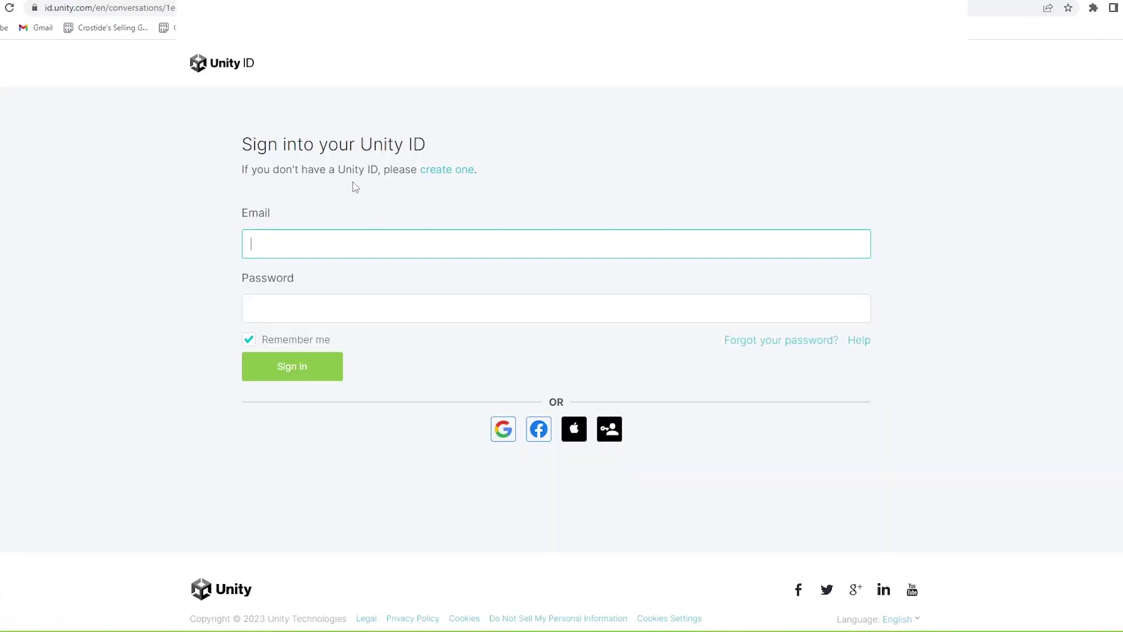
mouse_move(354, 169)
mouse_down()
mouse_move(552, 168)
mouse_move(268, 149)
mouse_move(496, 180)
mouse_move(228, 149)
mouse_up()
click(391, 117)
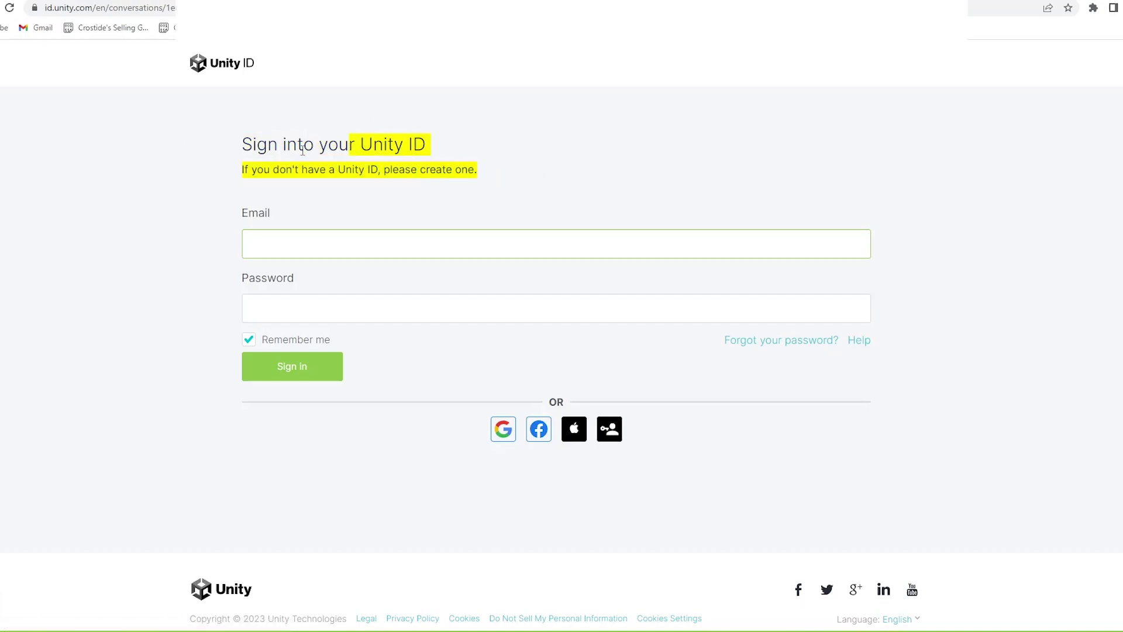
click(501, 134)
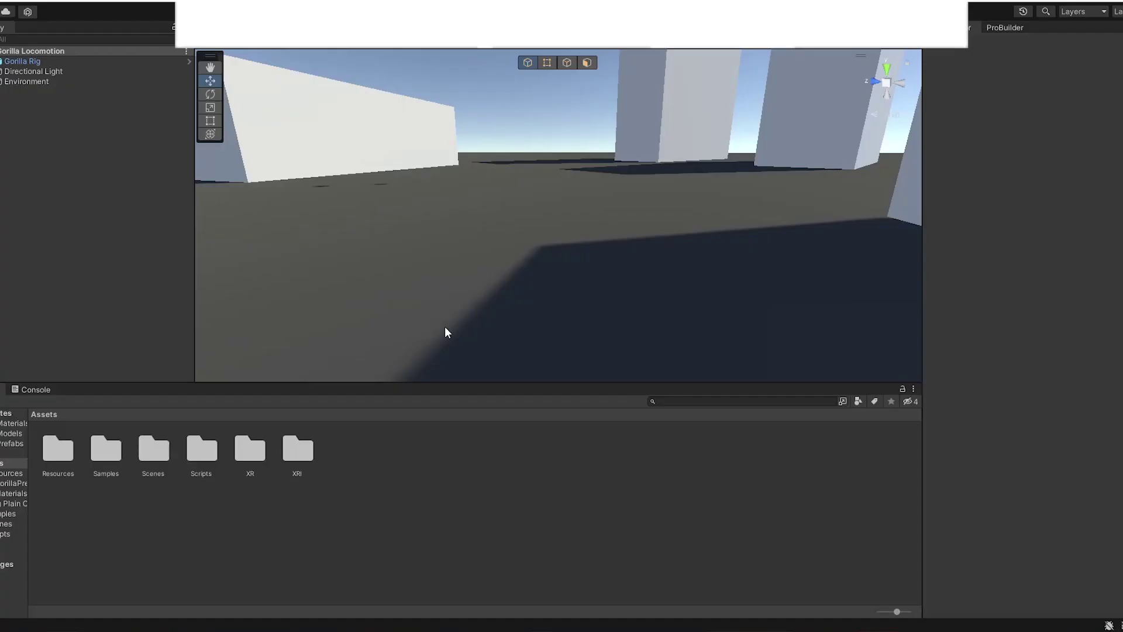
- Import all PUN 2 - FREE files from My Assets through the Package Manager
click(179, 3)
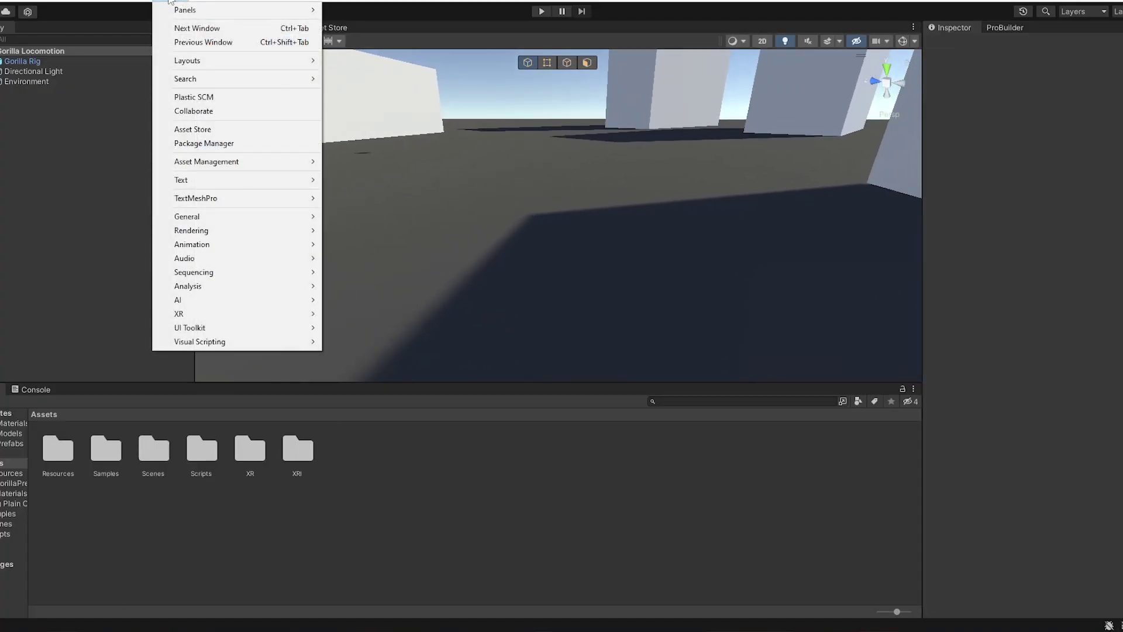
click(215, 143)
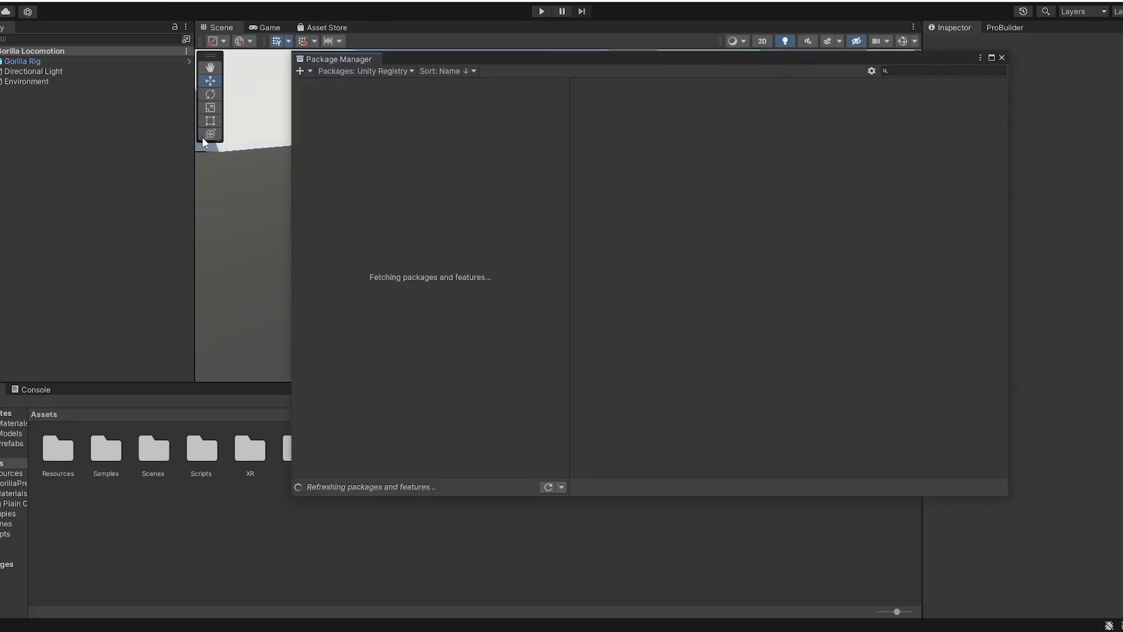
click(386, 72)
click(354, 120)
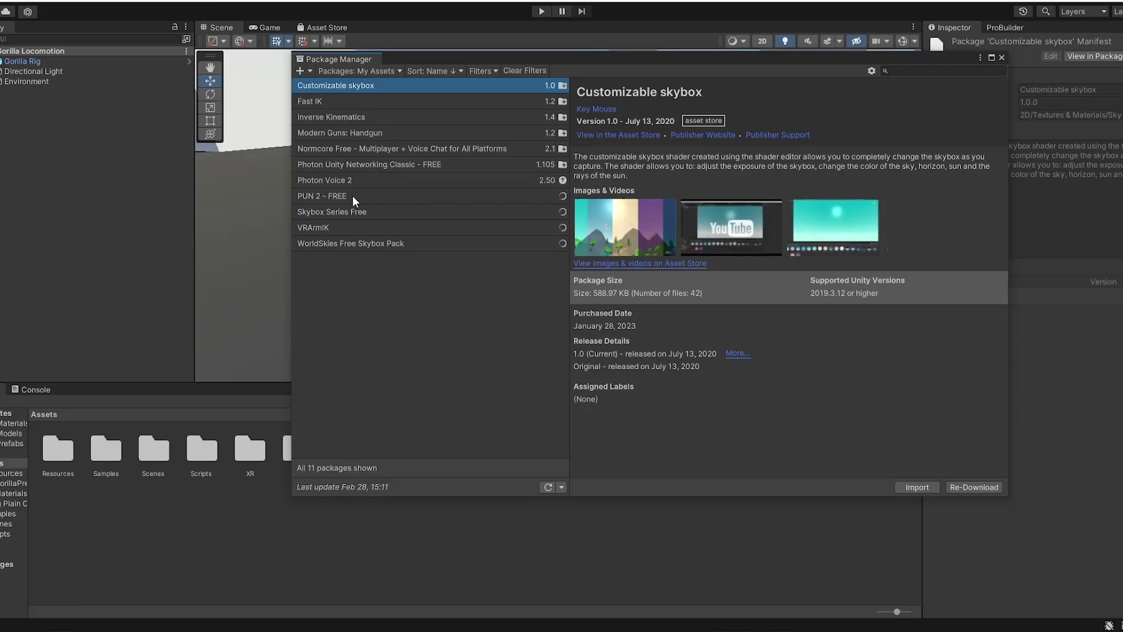
click(352, 195)
click(318, 181)
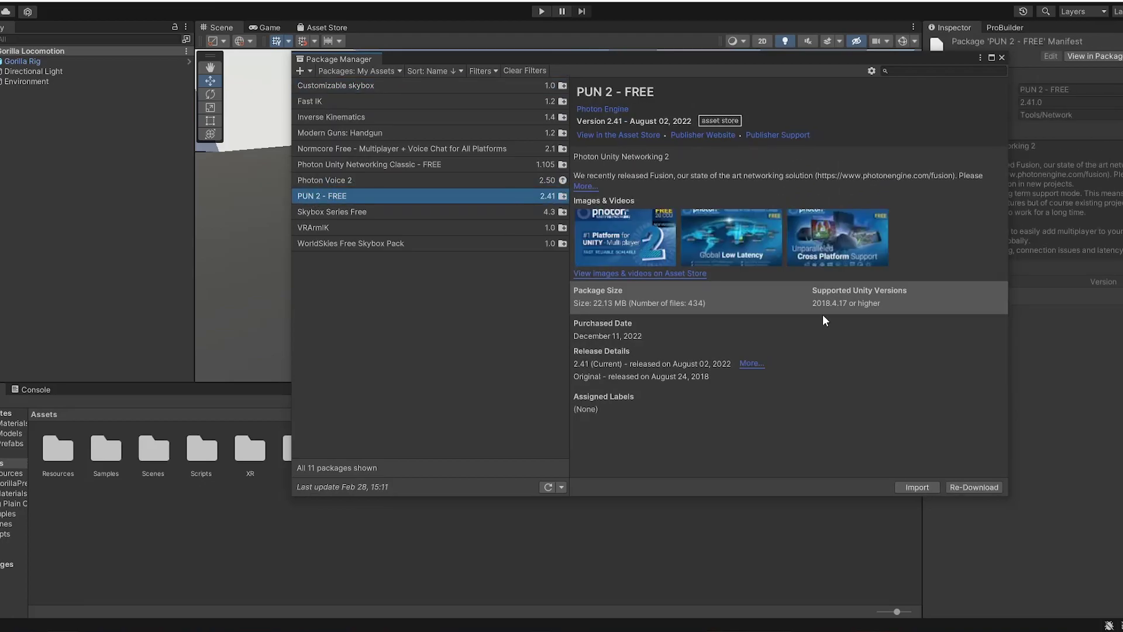
click(913, 490)
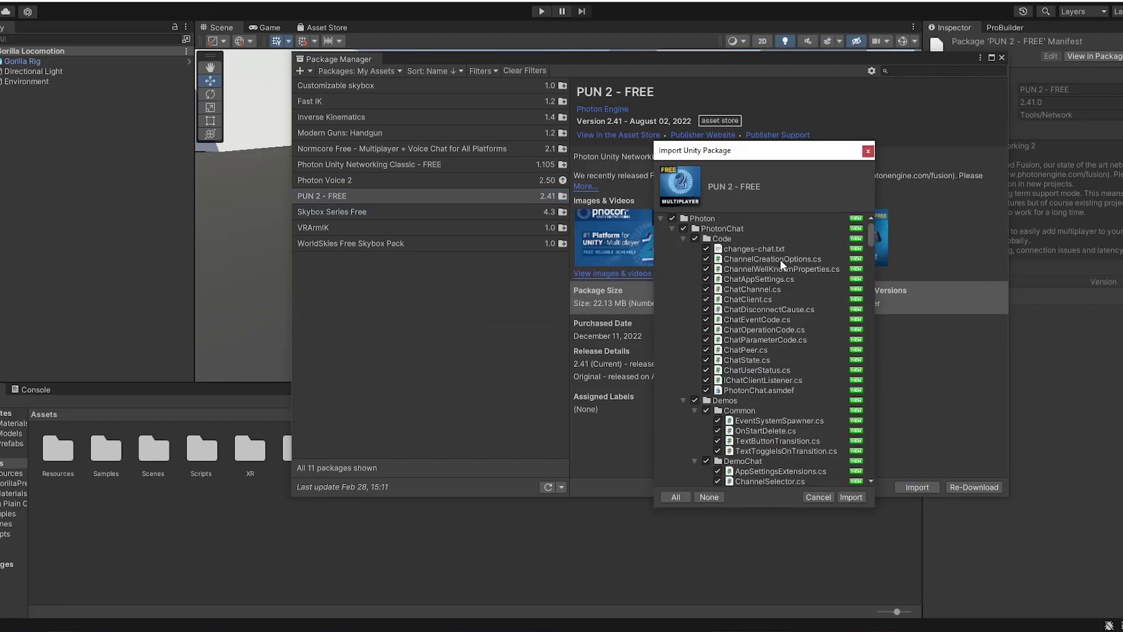
click(850, 496)
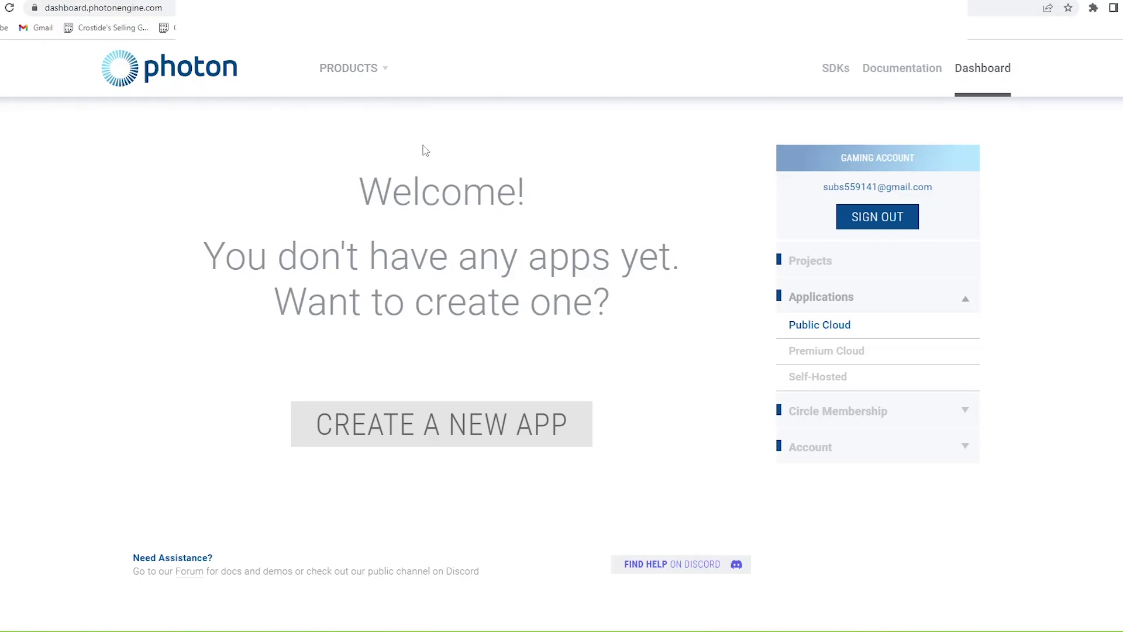
- Create a Photon Multiplayer Game app named Server 1 using the Pun SDK
click(414, 434)
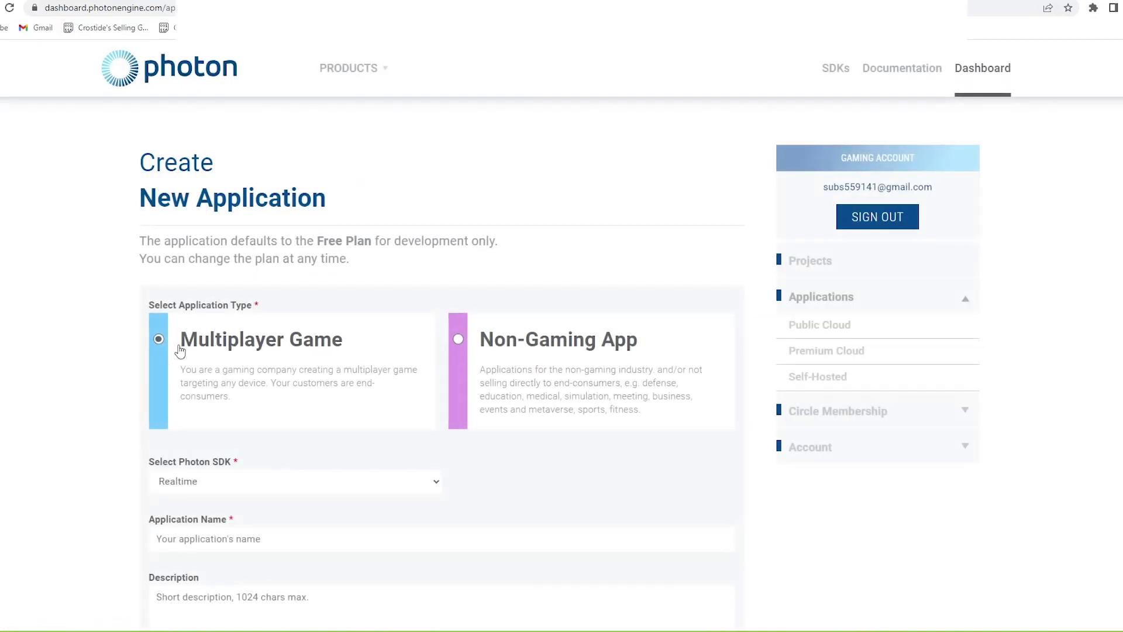
click(189, 484)
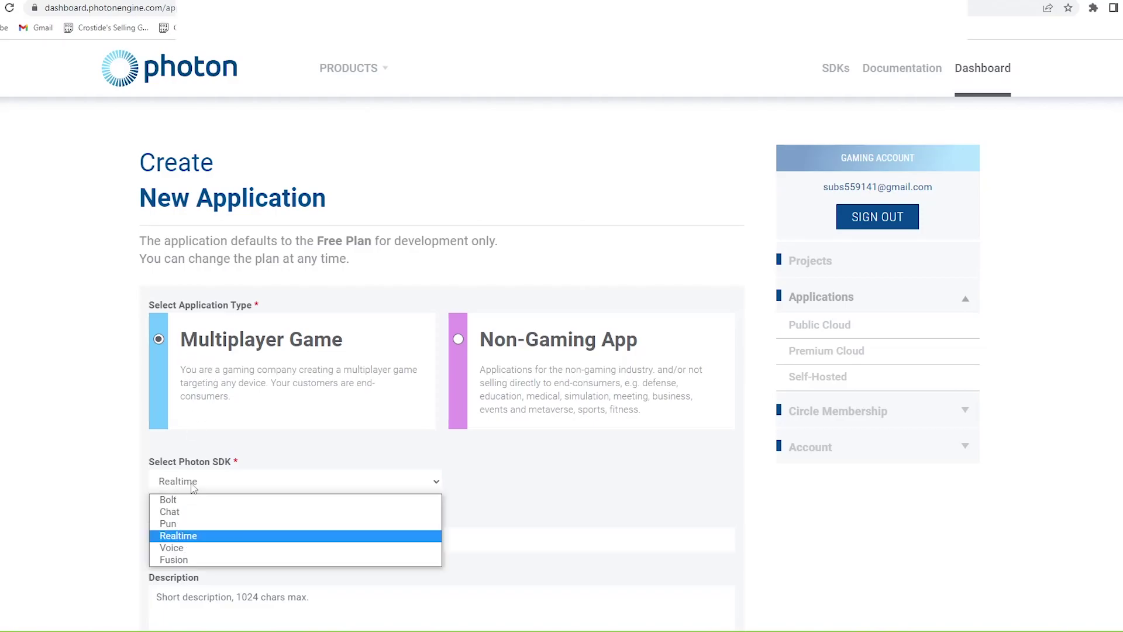
click(188, 523)
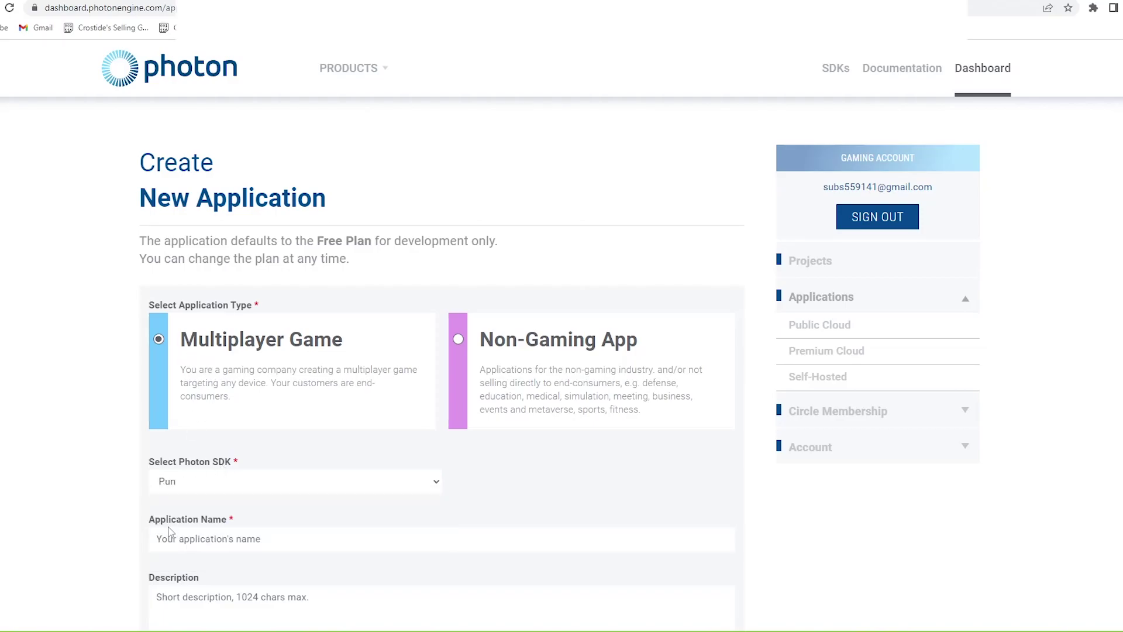
scroll(229, 455, down, 2)
click(227, 413)
text(Serc)
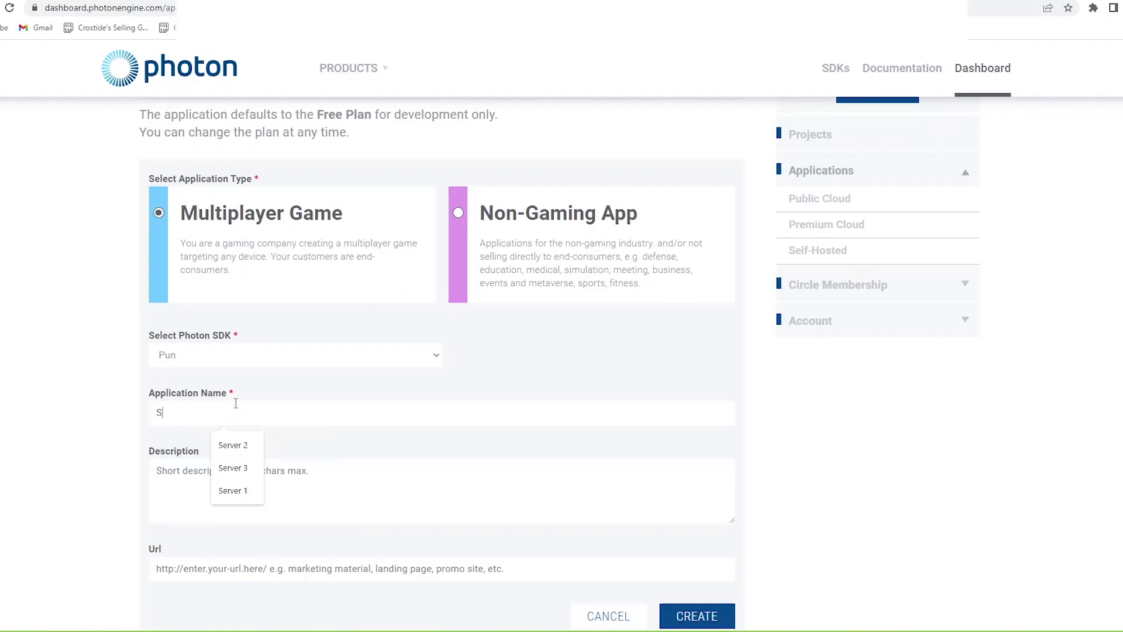
key(BackSpace)
text(ver)
text( 1)
scroll(614, 500, down, 2)
click(683, 496)
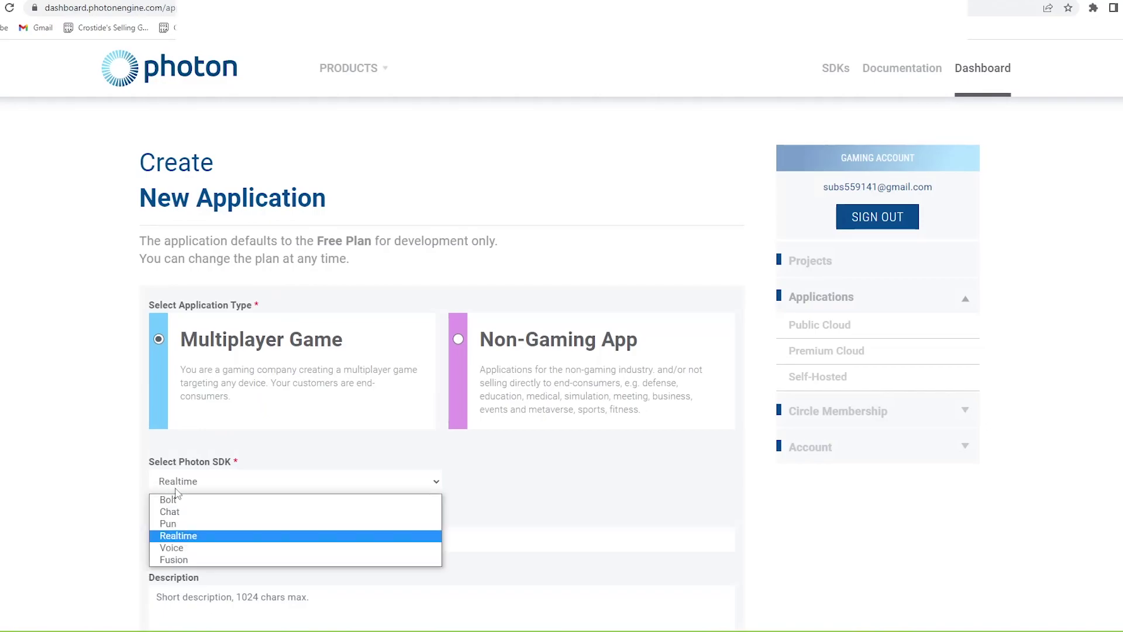
- Create the Voice 1 app with the Voice SDK and reveal Server 1's App ID
click(188, 547)
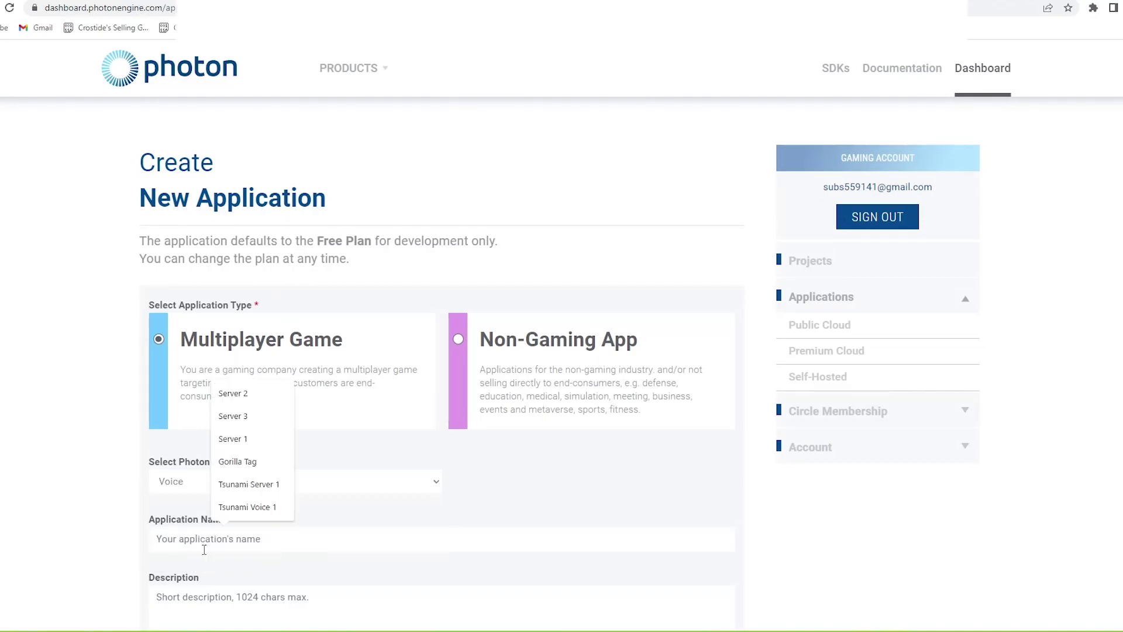
text(Voice 1)
scroll(216, 541, down, 3)
click(726, 426)
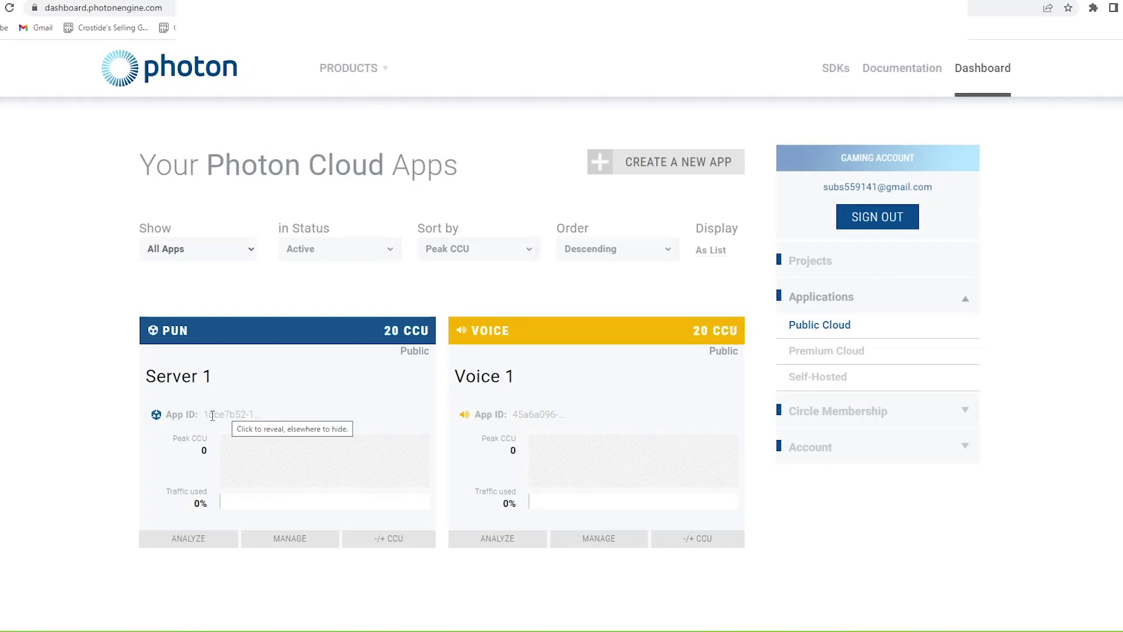
click(211, 415)
click(346, 388)
click(230, 414)
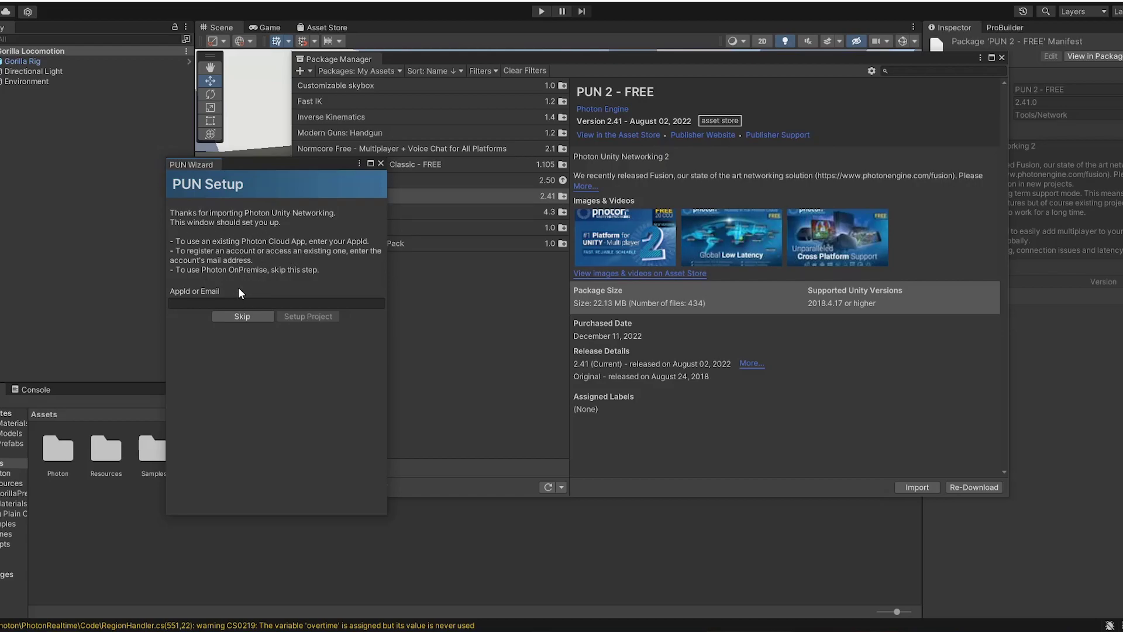
- Paste Server 1's App ID into the PUN Wizard and run Setup Project
click(226, 303)
key(ctrl+v)
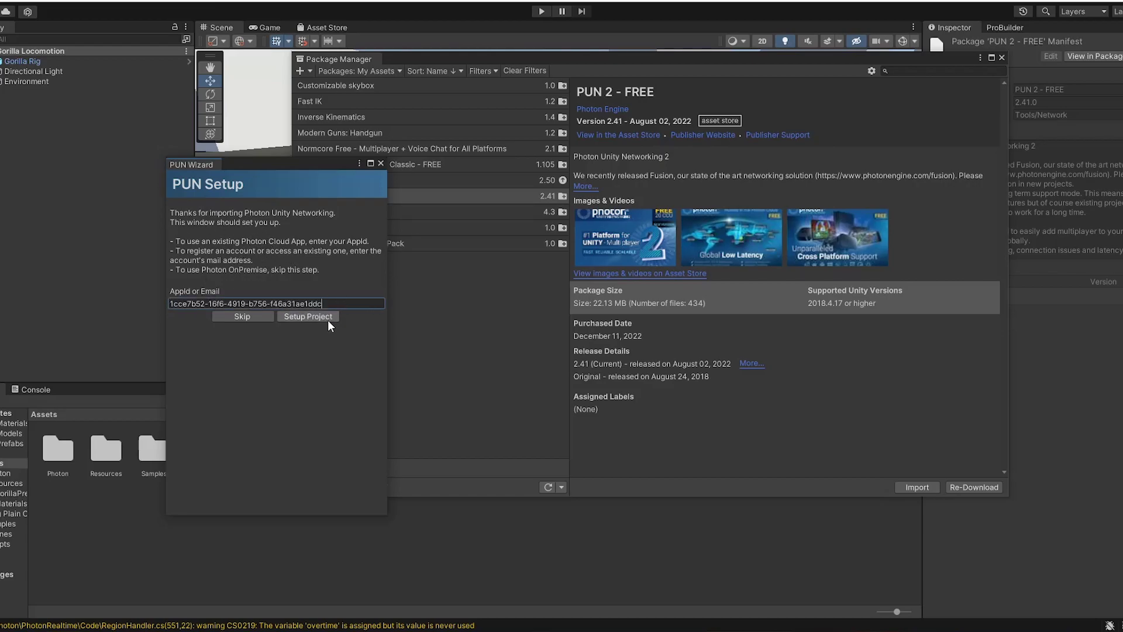
click(328, 317)
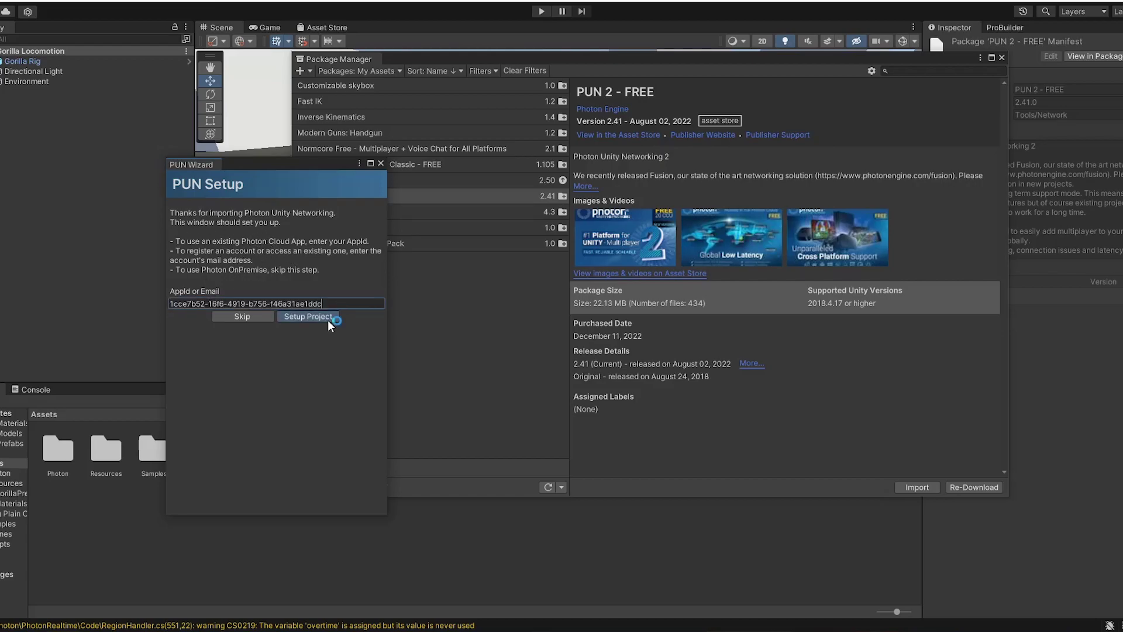
- Close the PUN wizard and import all Photon Voice 2 files from My Assets
click(380, 165)
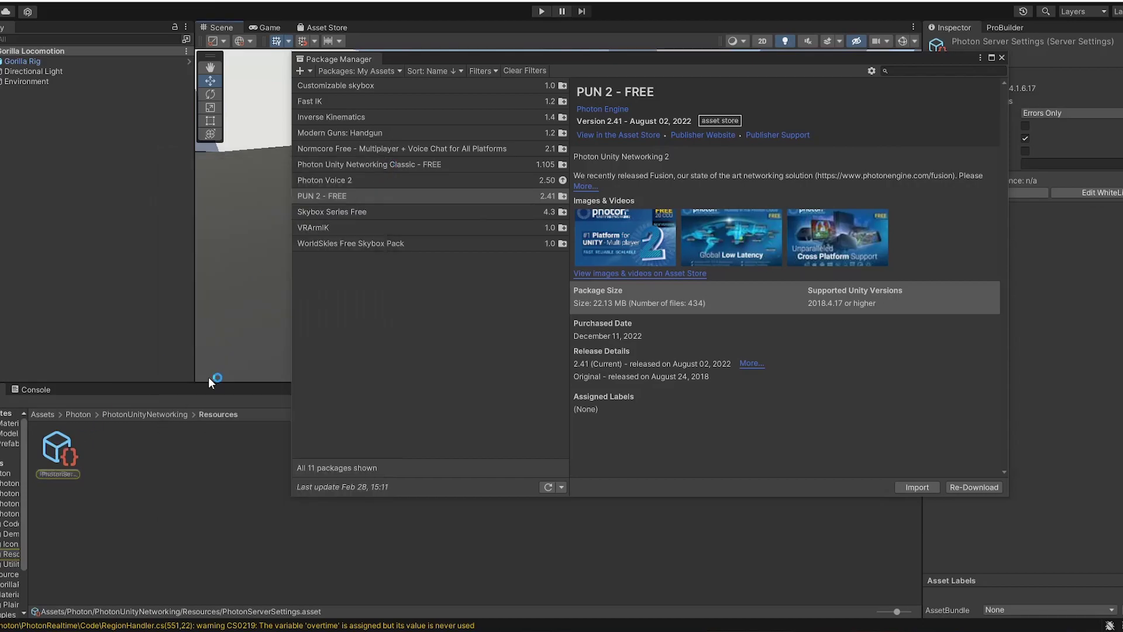
click(356, 180)
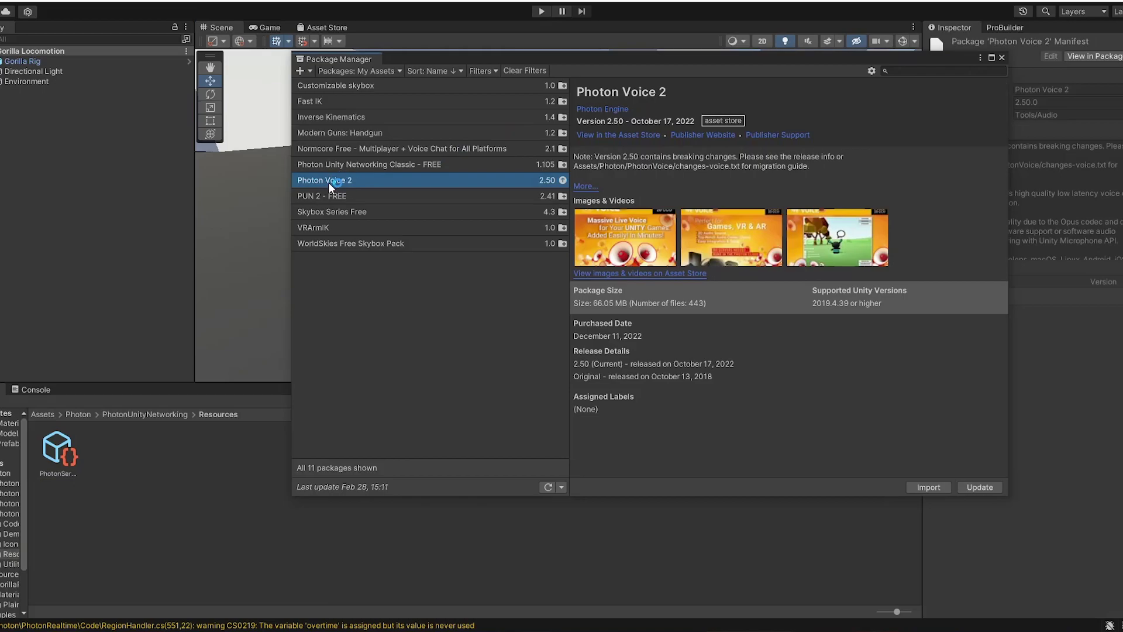
click(928, 487)
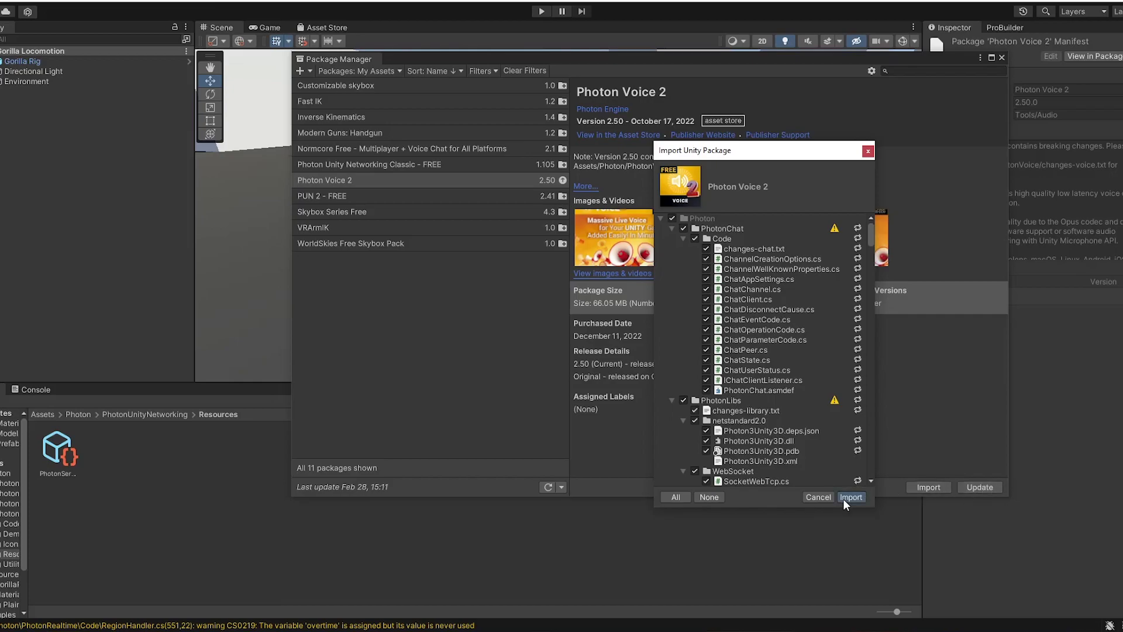
click(844, 499)
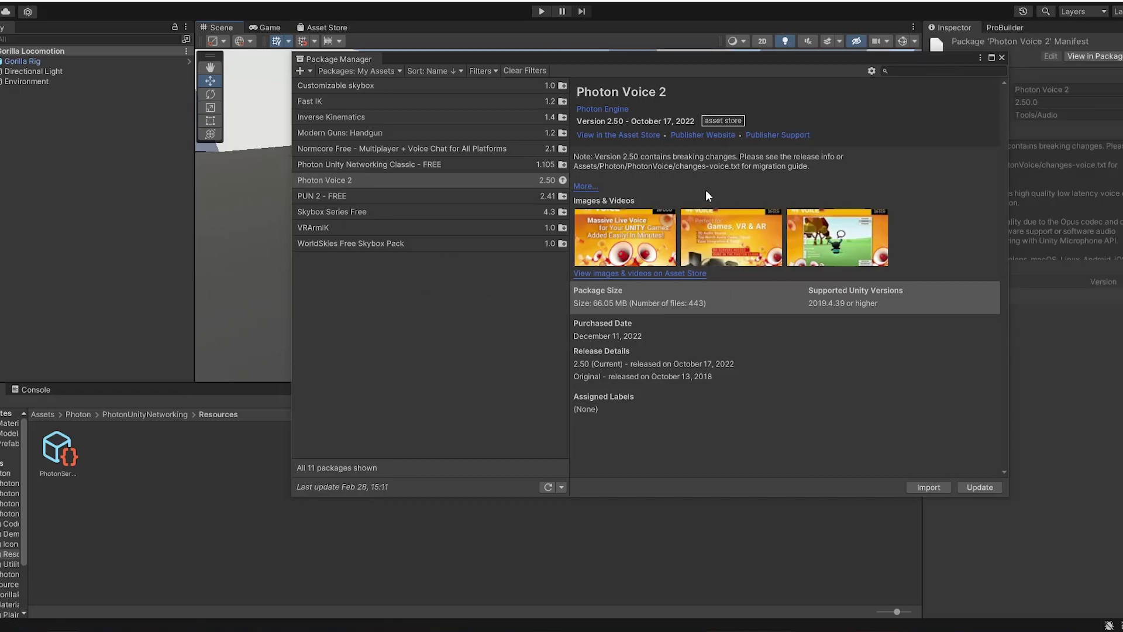
- Close Package Manager, import all PhotonVR_14082022 files, and return to the Assets root
click(1001, 57)
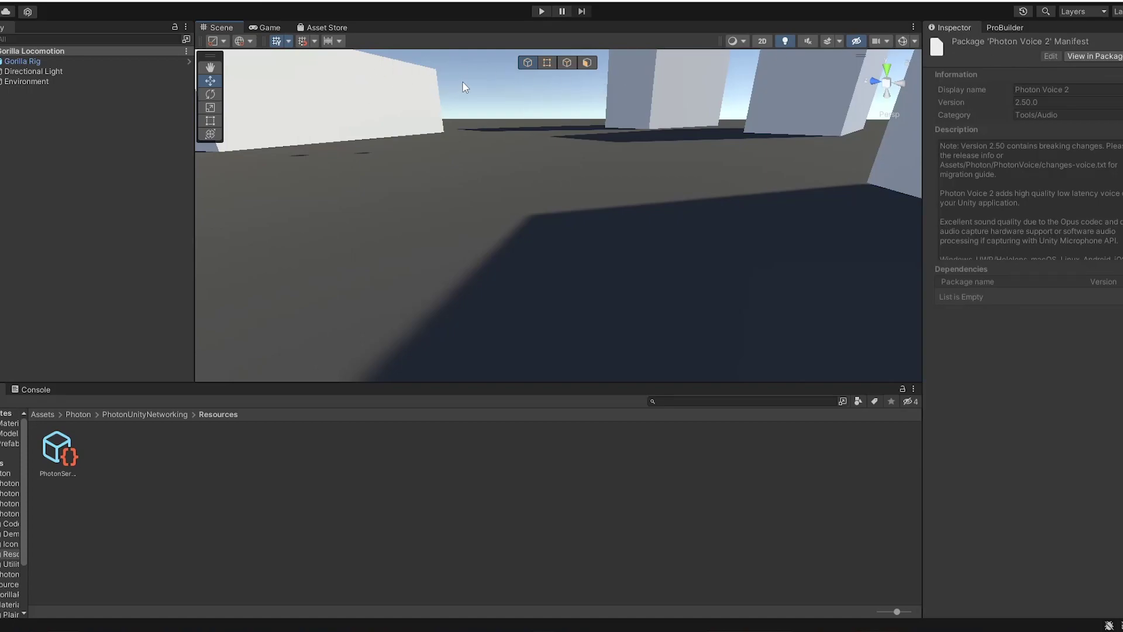
right_drag(463, 87, 491, 94)
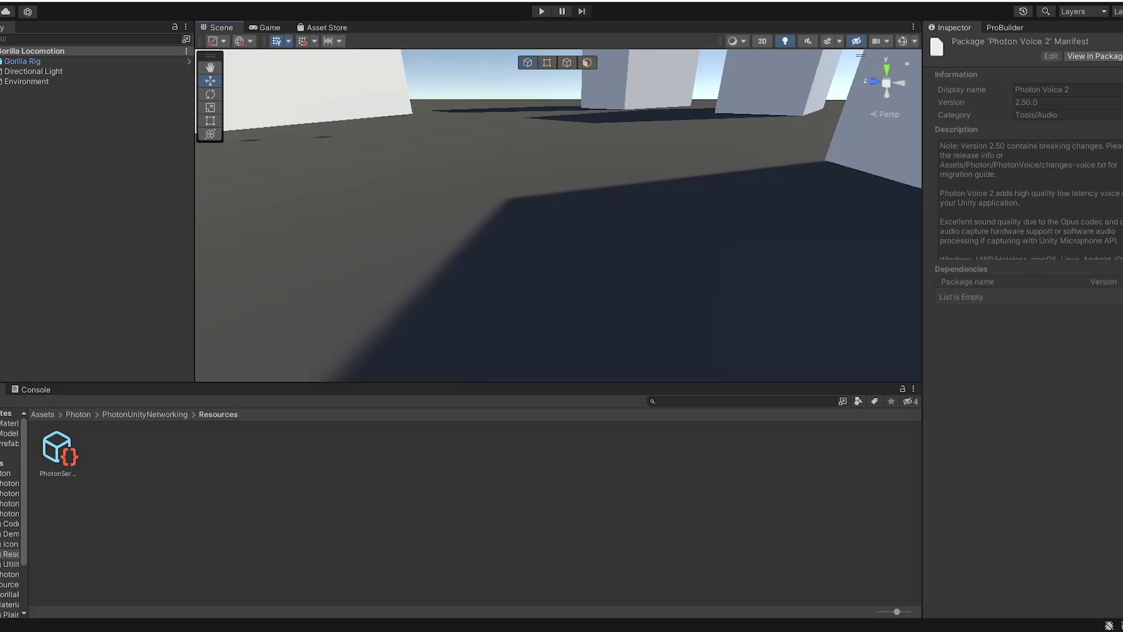
right_drag(647, 238, 649, 241)
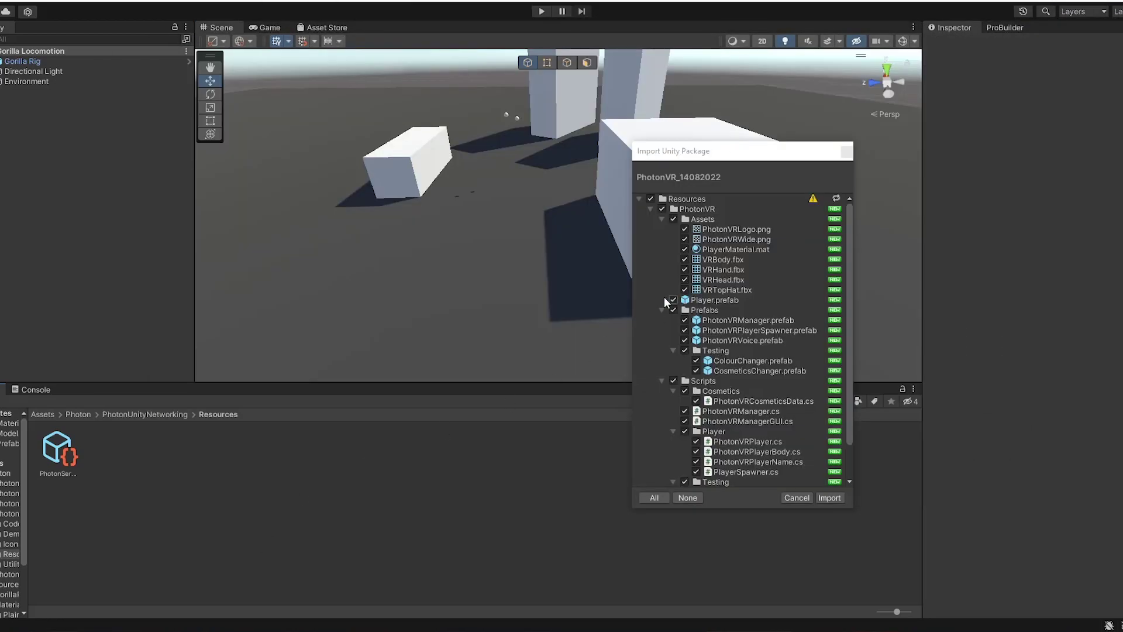
scroll(691, 234, down, 2)
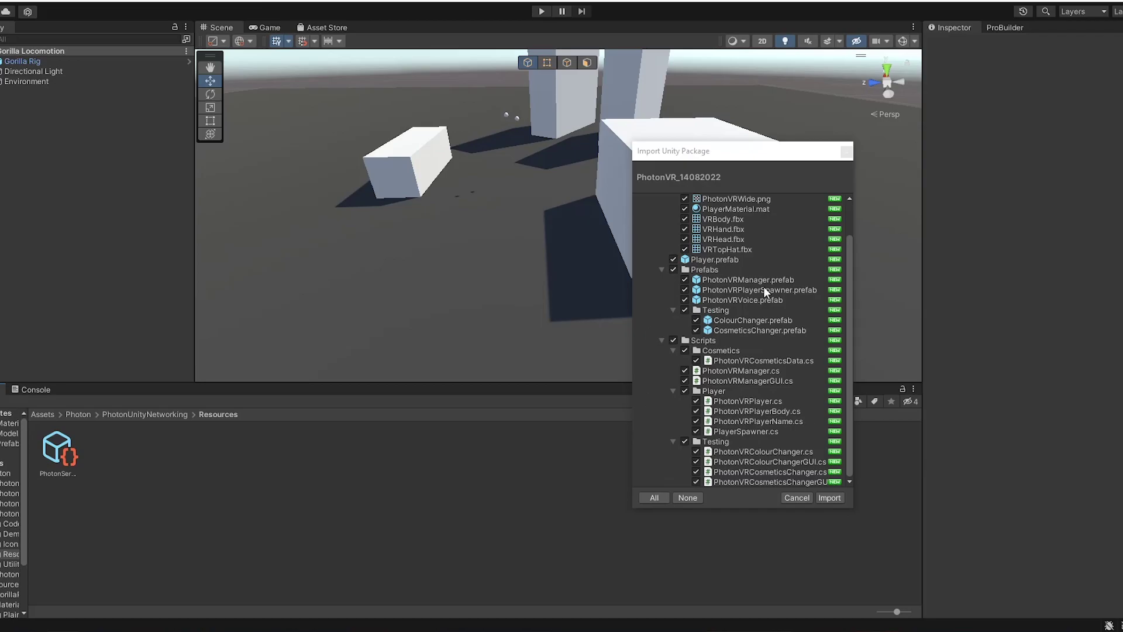
click(829, 497)
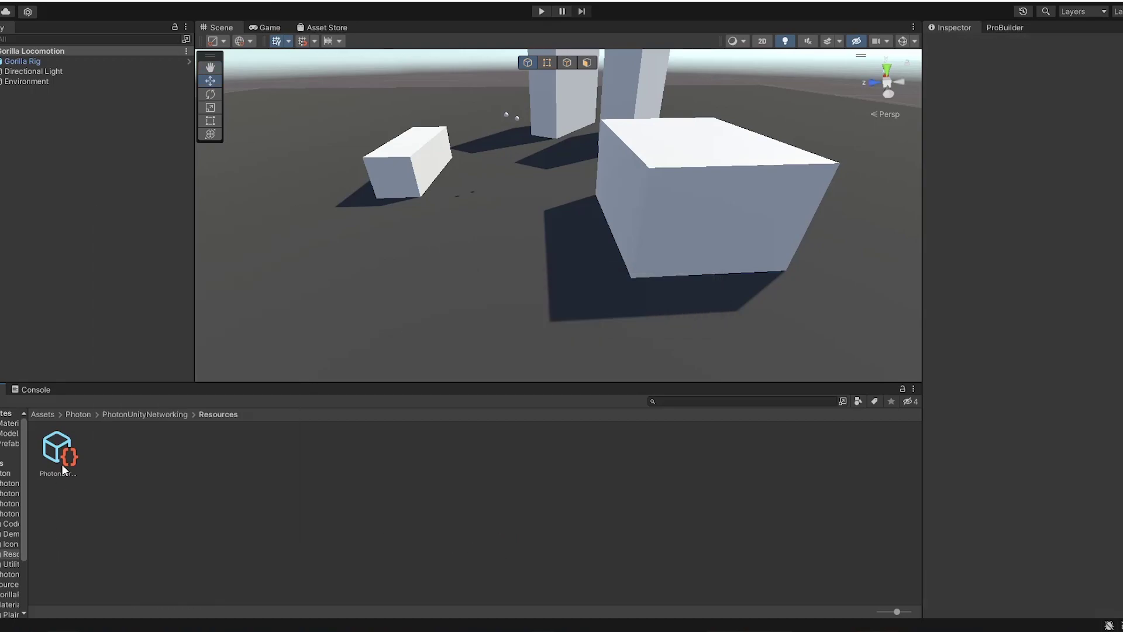
click(42, 414)
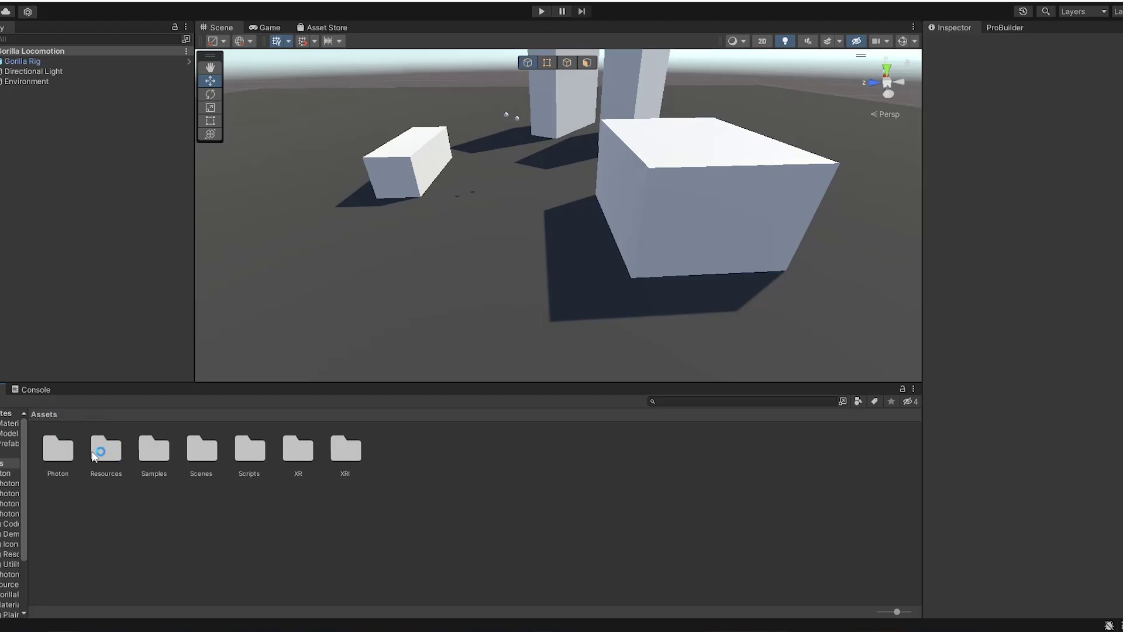
- Open the Player prefab from Resources > PhotonVR
double_click(107, 452)
double_click(143, 454)
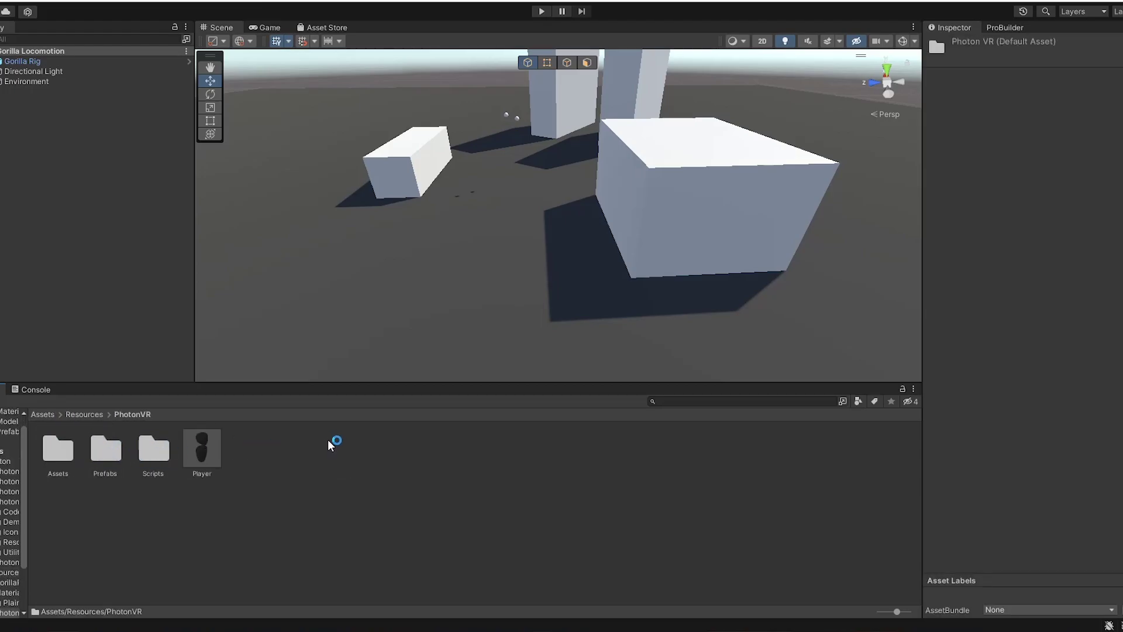
double_click(188, 446)
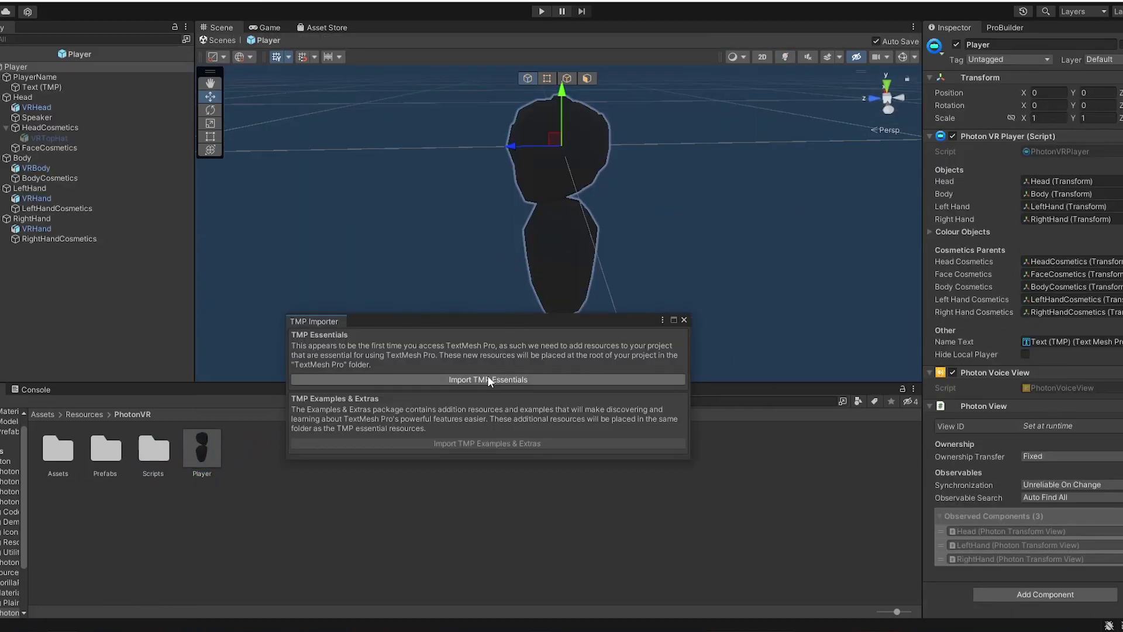
- Import TMP Essentials and Examples, then view the PlayerName label from the front
click(408, 380)
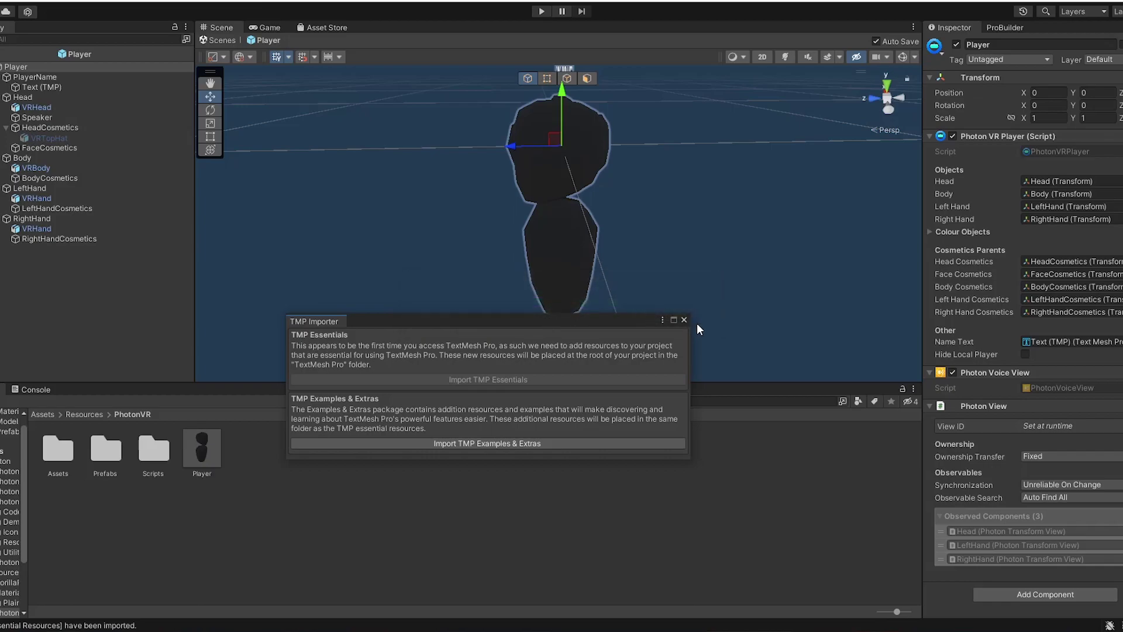
click(685, 320)
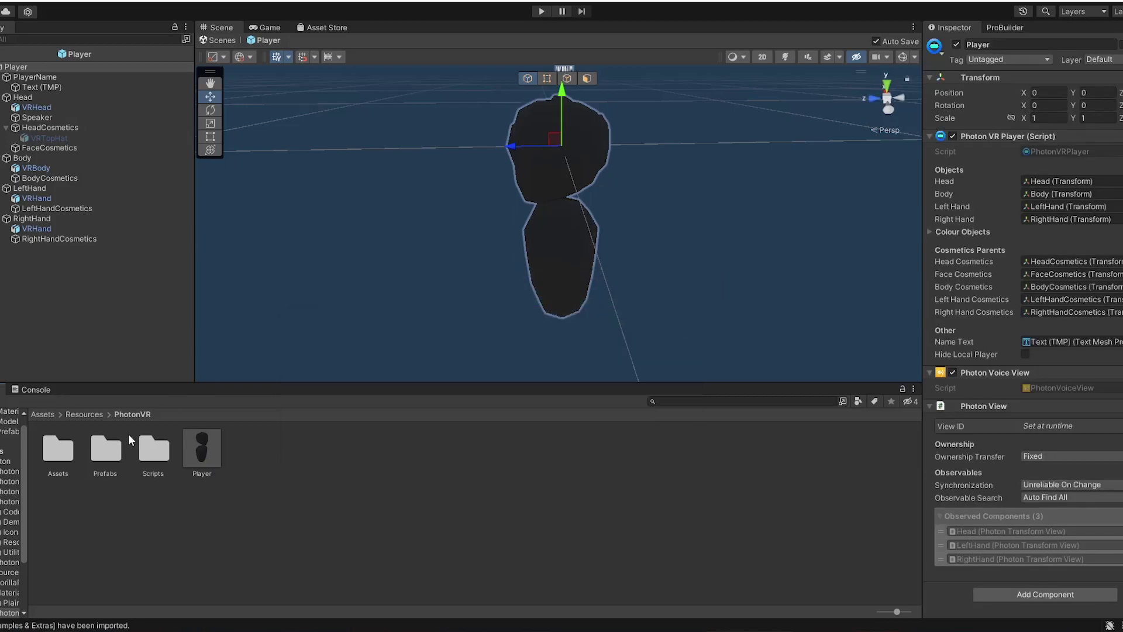
mouse_move(351, 220)
alt+mouse_down()
mouse_move(476, 250)
mouse_move(597, 210)
alt+mouse_up()
click(597, 182)
click(767, 148)
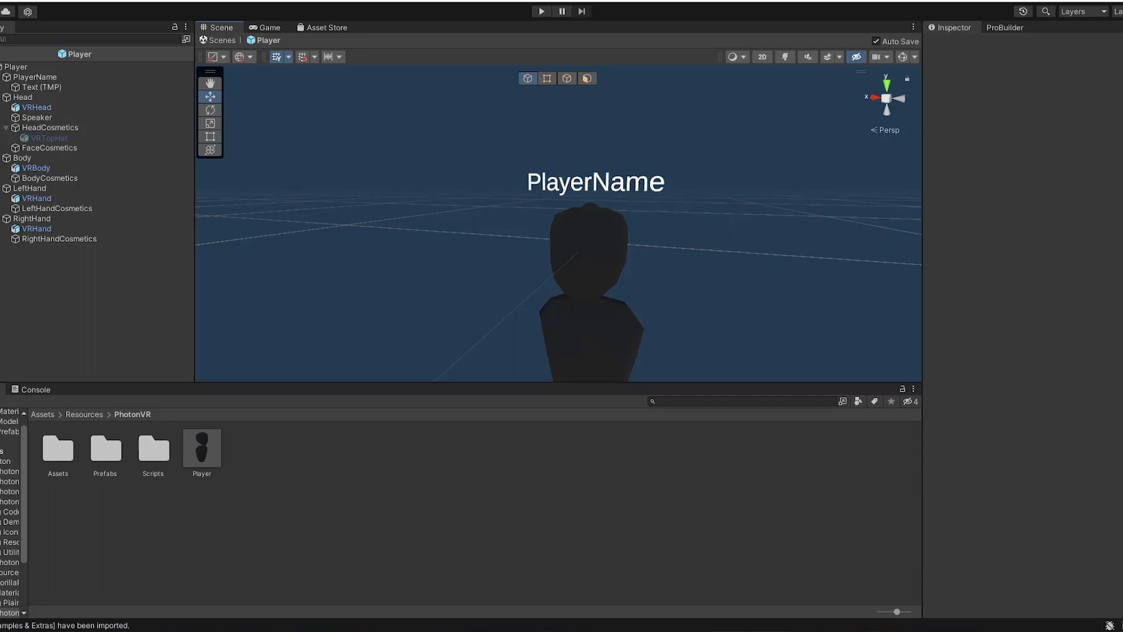
- Drag PhotonVRManager, PhotonVRPlayerSpawner and PhotonVRVoice from PhotonVR/Prefabs into the Hierarchy
click(3, 54)
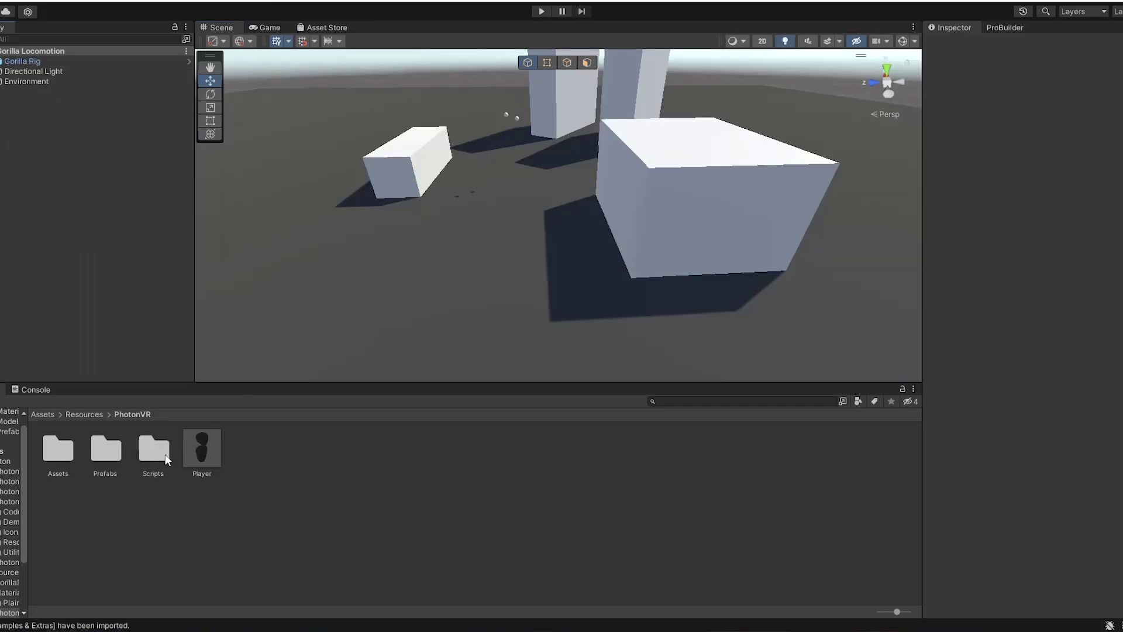
double_click(110, 457)
click(105, 455)
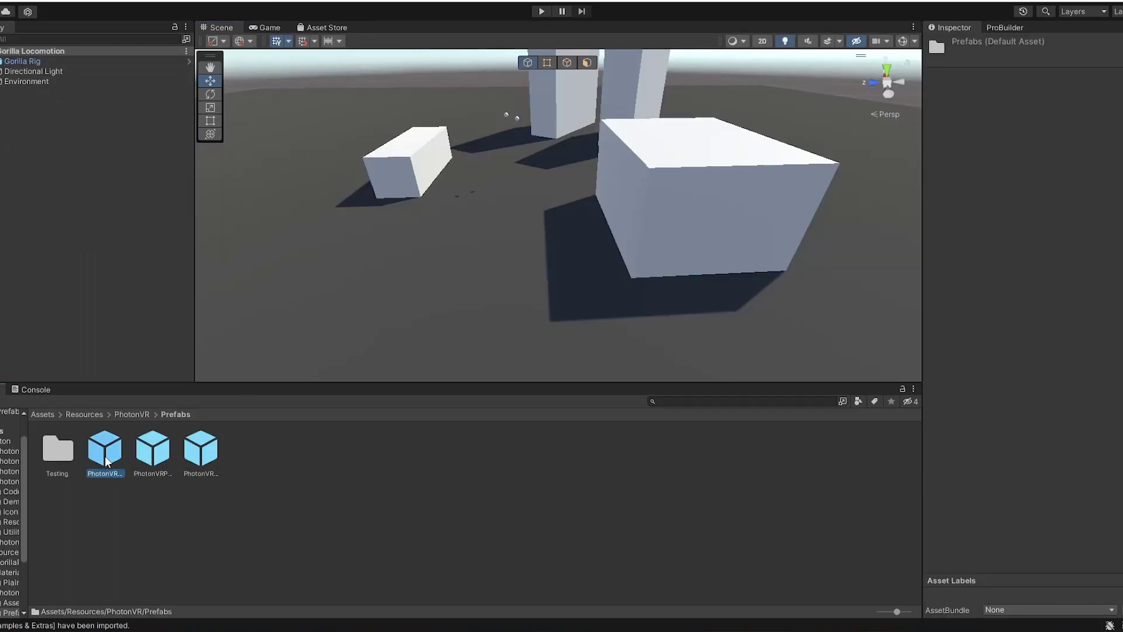
shift+click(200, 451)
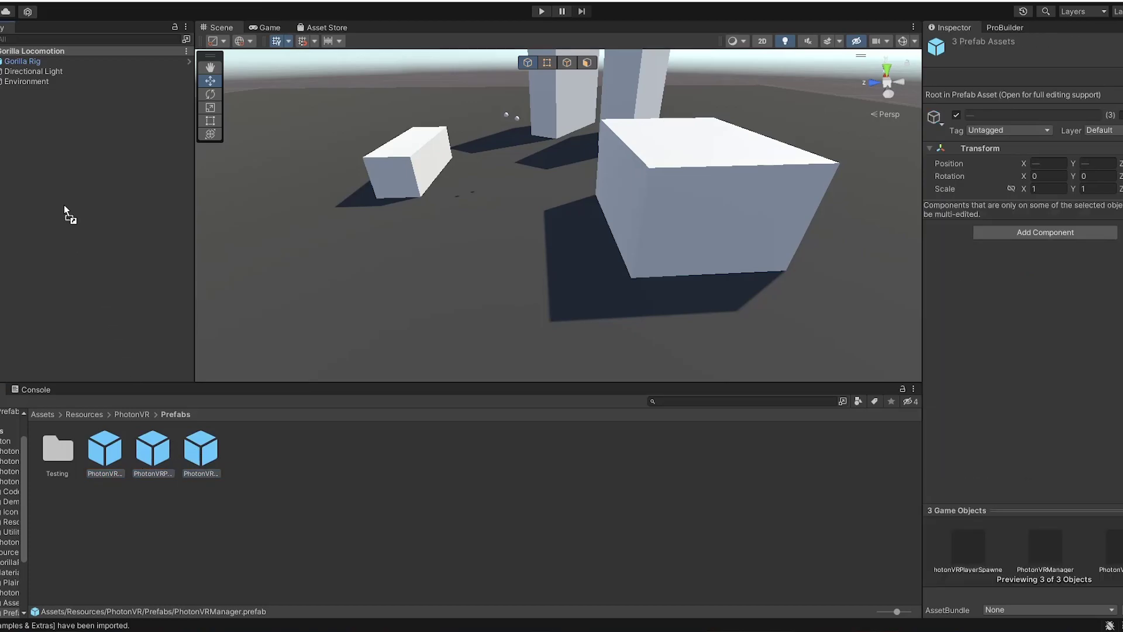
drag(200, 452, 48, 165)
click(63, 172)
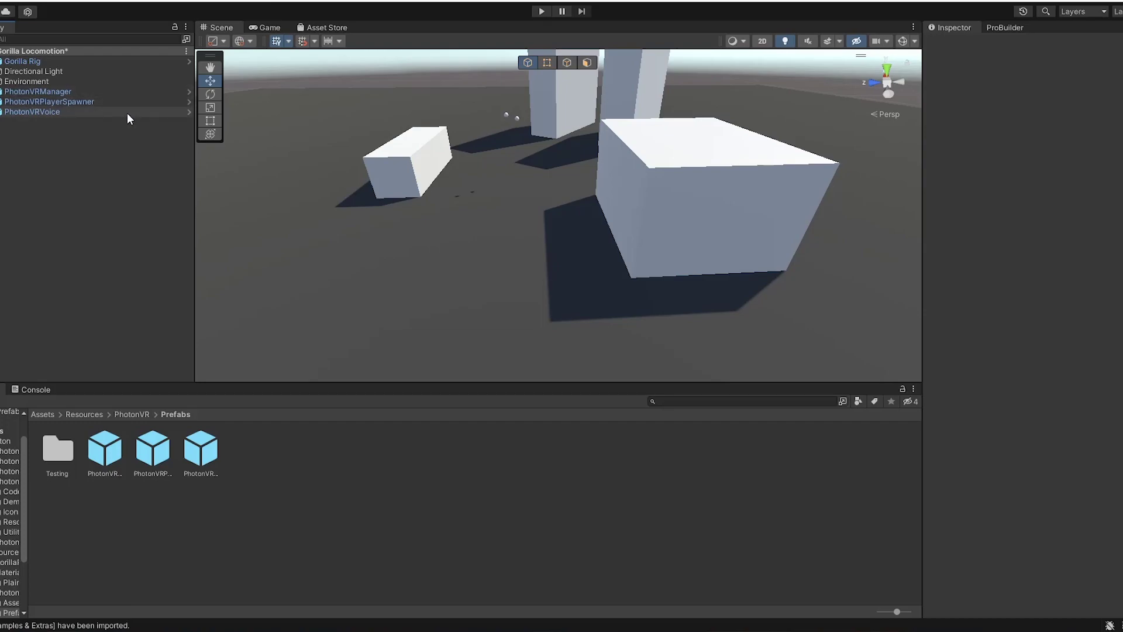
- Select PhotonVRManager and expand Gorilla Rig > GorillaPlayer in the Hierarchy
double_click(27, 98)
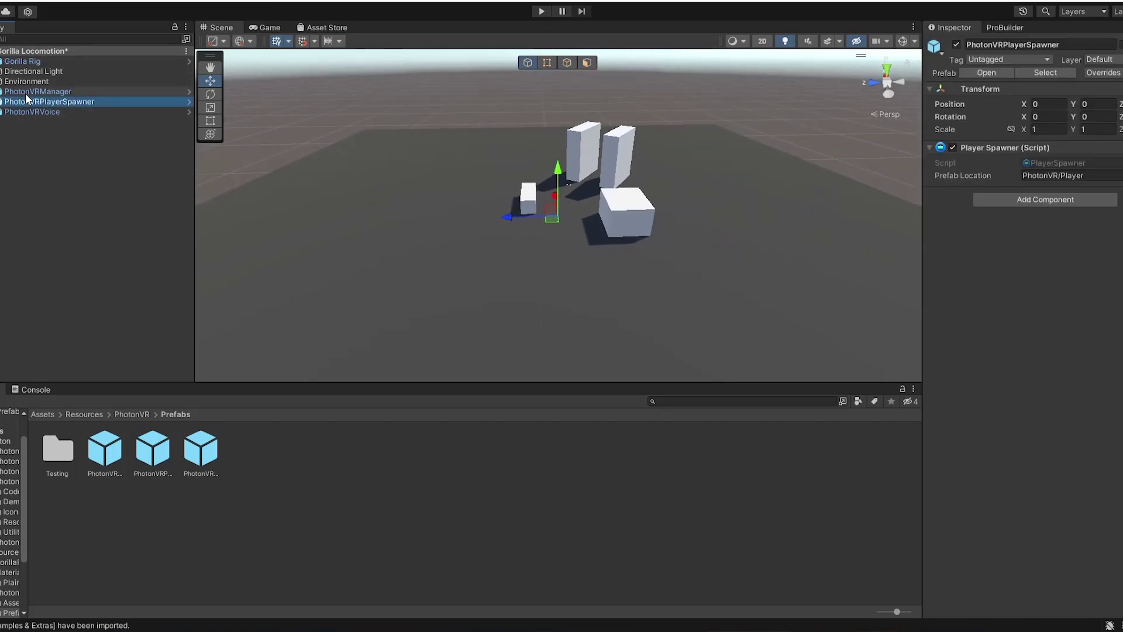
right_drag(297, 122, 316, 141)
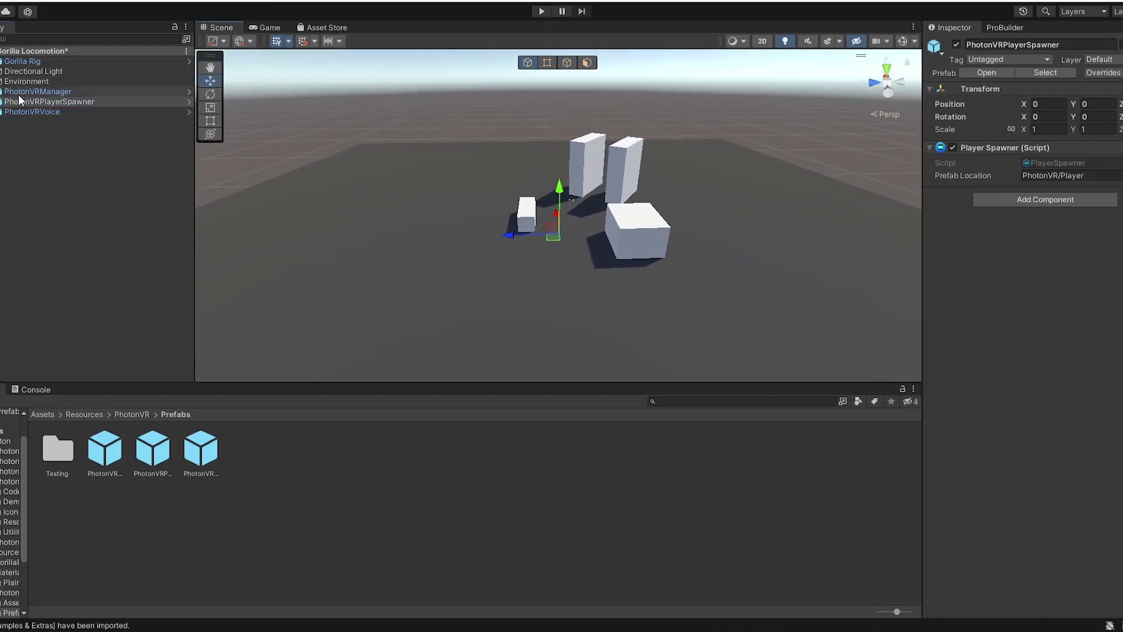
click(34, 94)
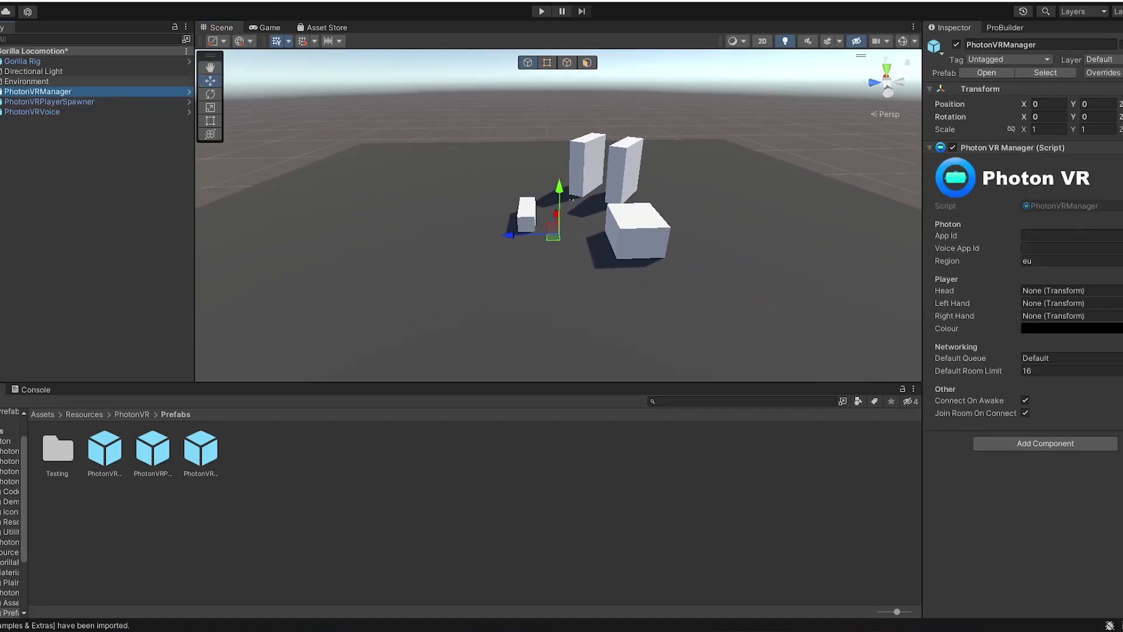
click(3, 60)
click(2, 93)
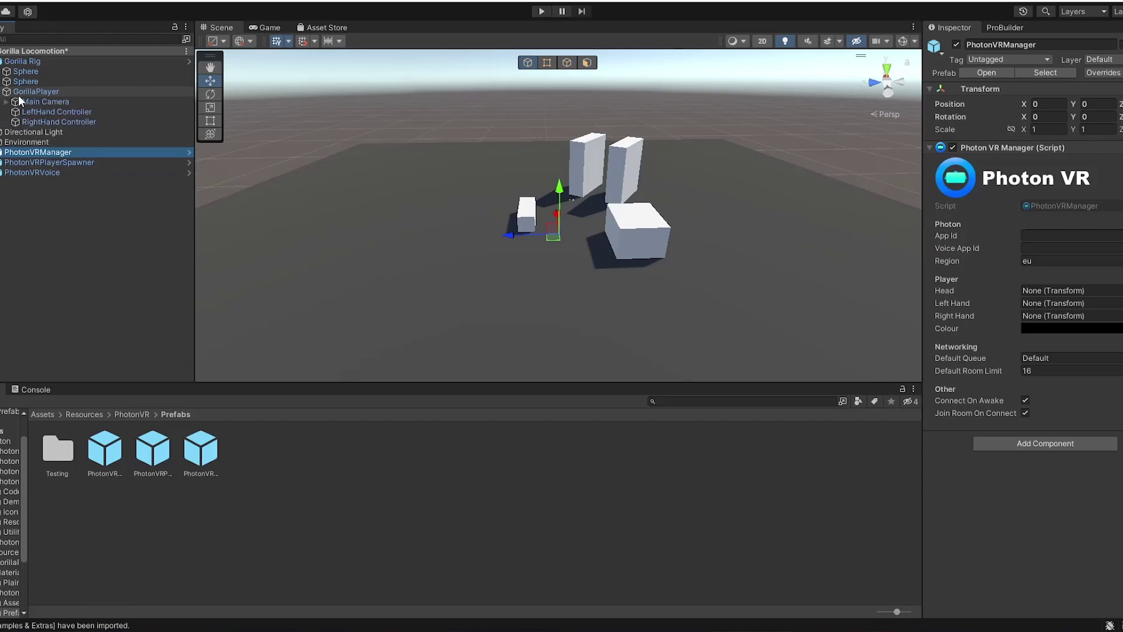
- Assign Main Camera, LeftHand Controller and RightHand Controller as Head, Left Hand and Right Hand
mouse_move(40, 102)
mouse_down()
mouse_move(996, 278)
mouse_move(1011, 290)
mouse_up()
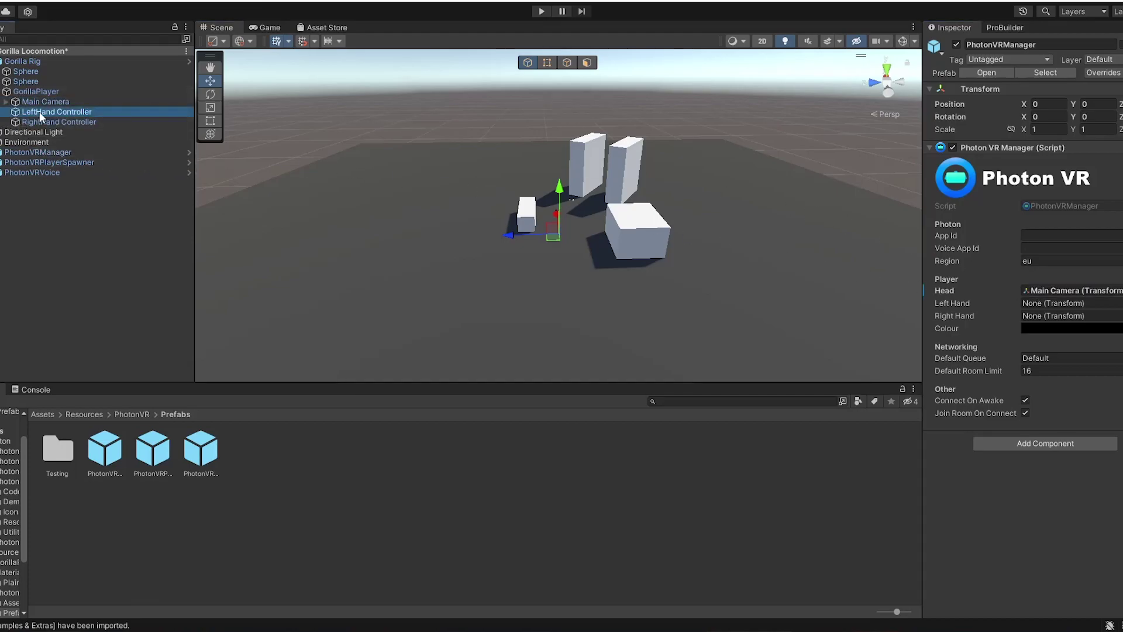
drag(40, 111, 1049, 307)
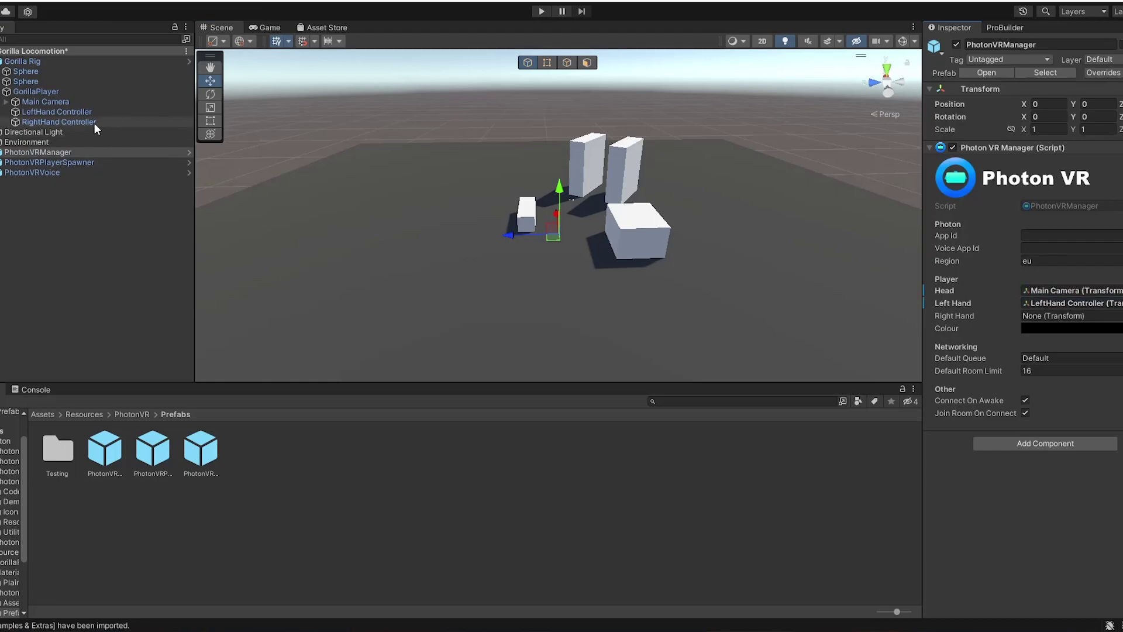
drag(94, 123, 1054, 316)
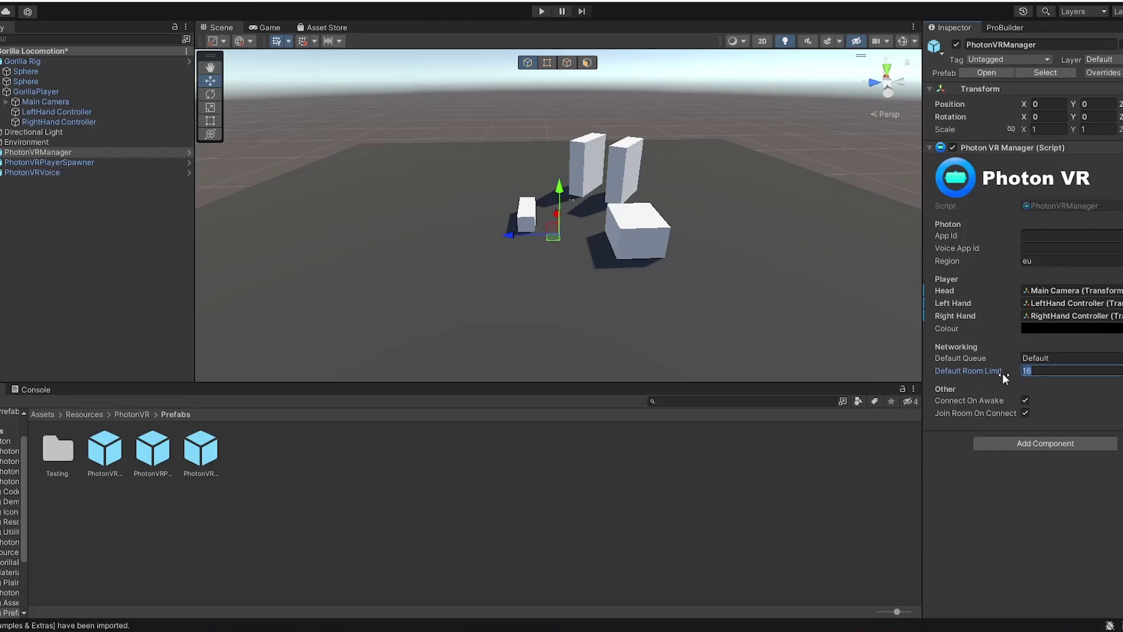
drag(1037, 359, 1052, 360)
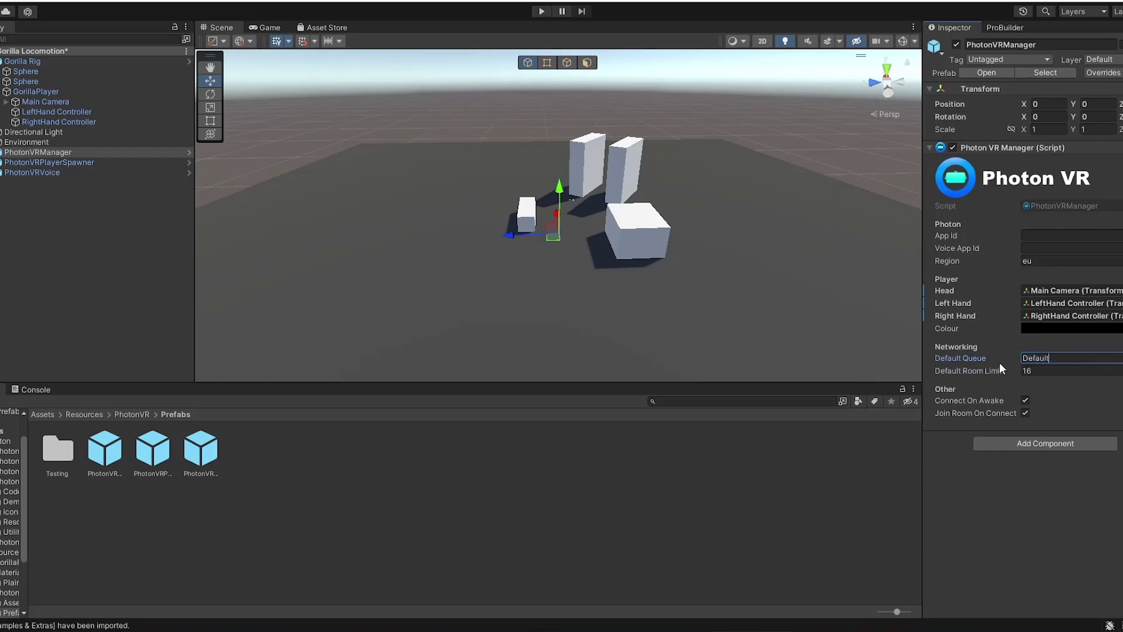
key(ctrl+a)
- Copy Server 1's App ID from Photon Dashboard into PhotonVRManager's App Id
click(404, 583)
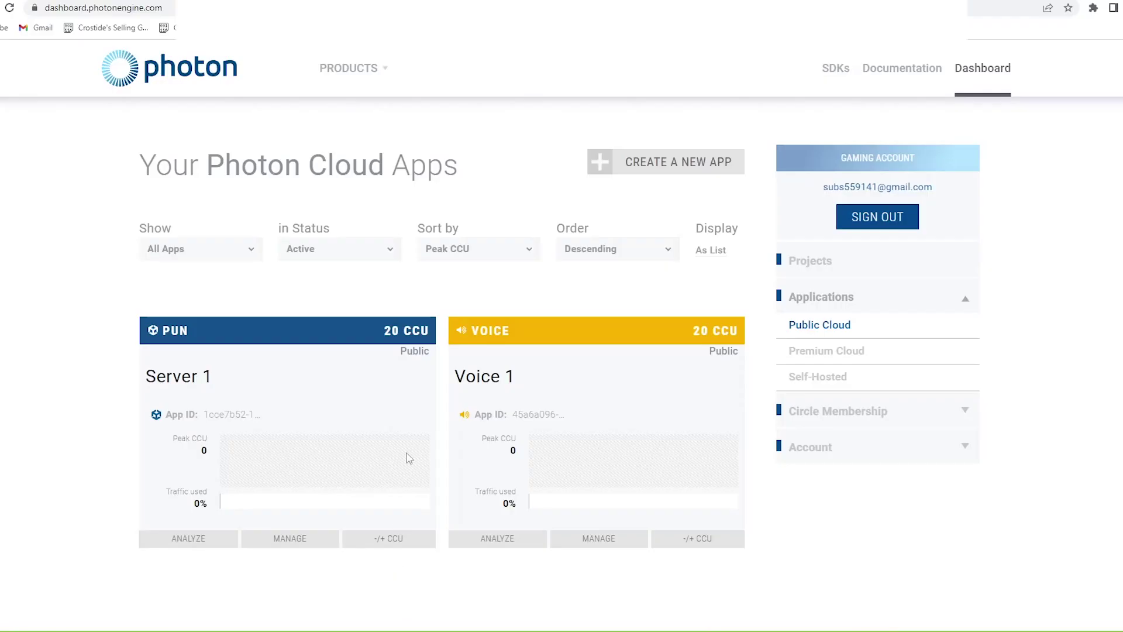
click(212, 413)
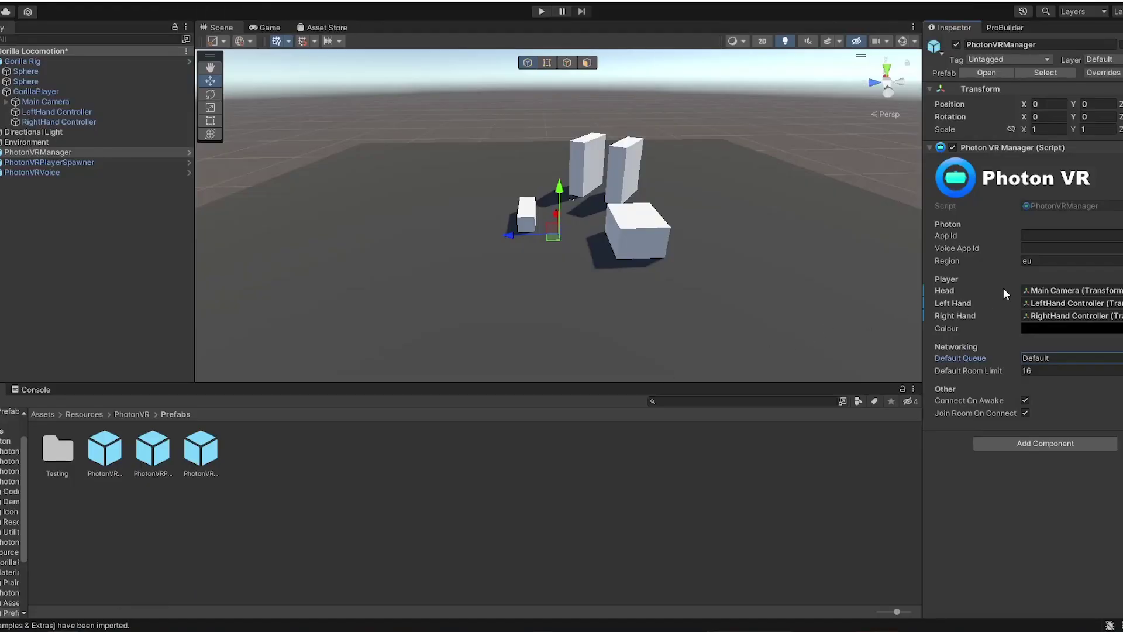
click(1048, 236)
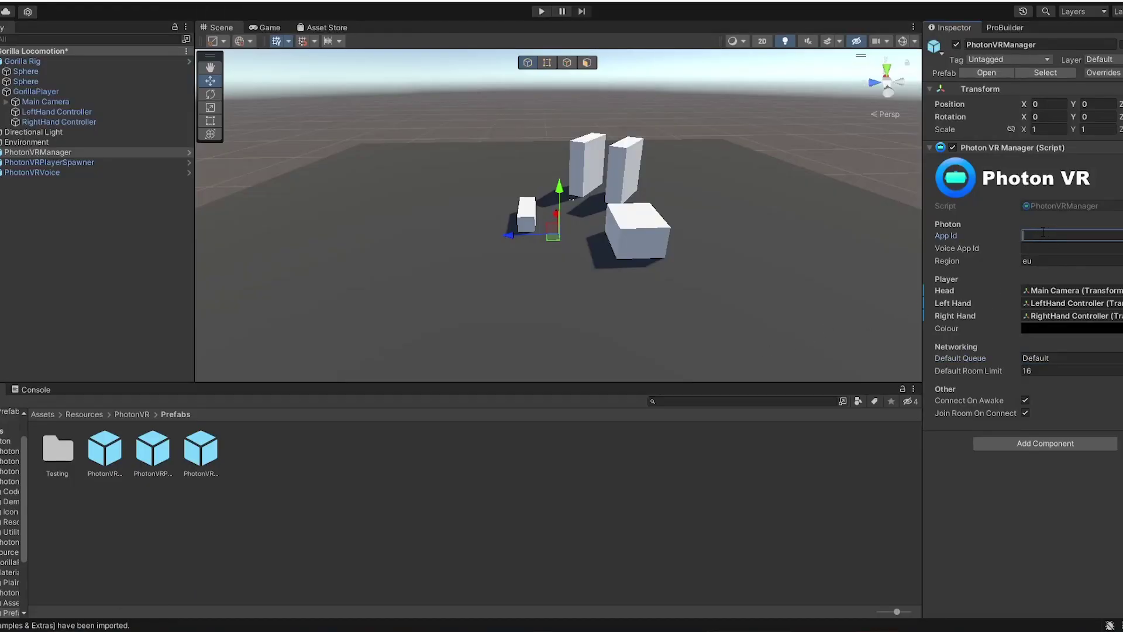
key(ctrl+v)
key(Return)
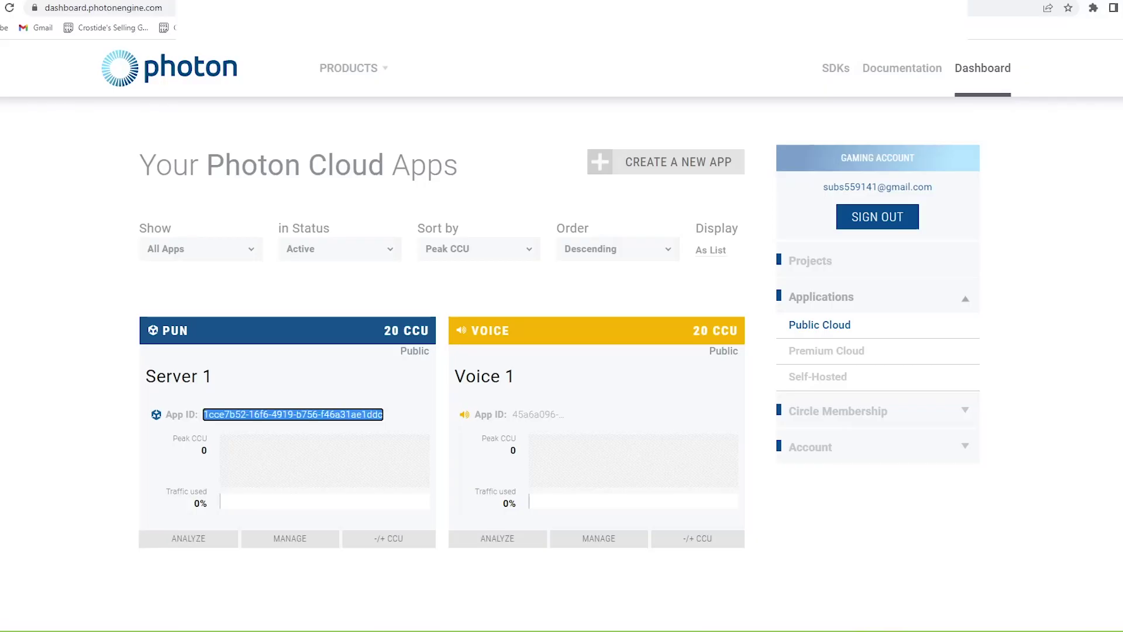
- Copy Voice 1's App ID into PhotonVRManager's Voice App Id
click(519, 413)
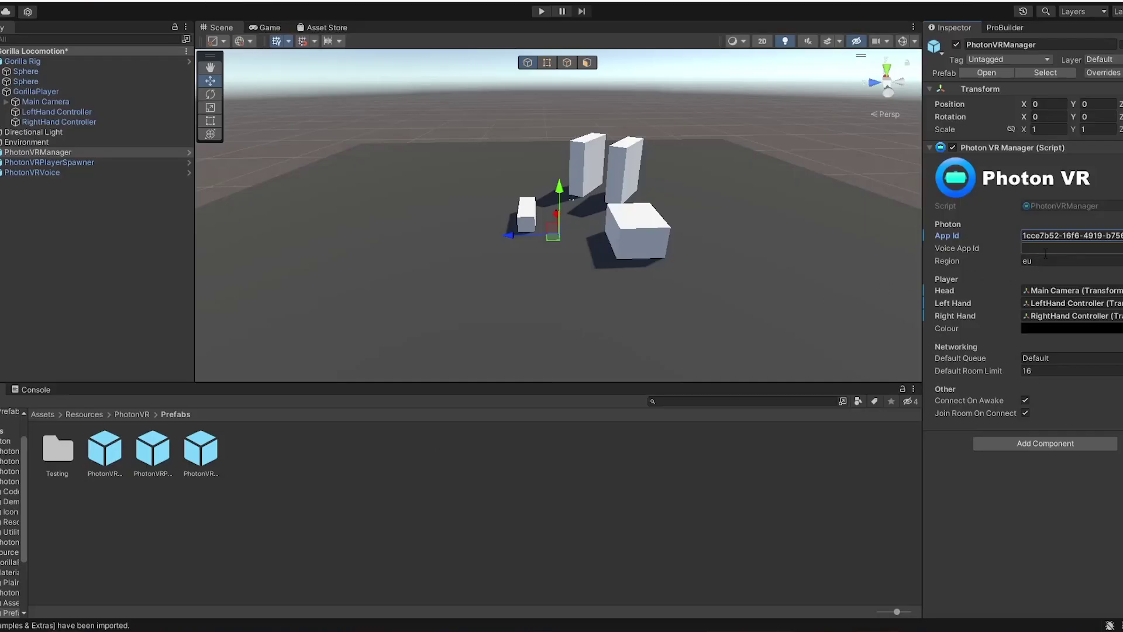
click(1070, 248)
key(ctrl+v)
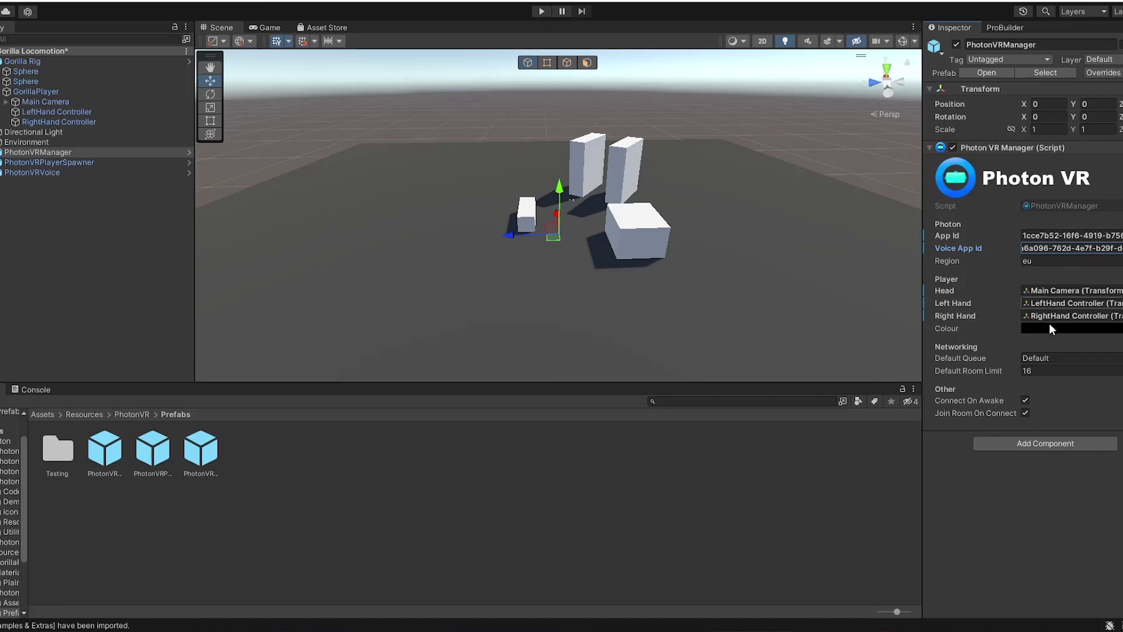
key(Return)
- Enter Play mode to test player spawning and dismiss the Photon warning
right_drag(564, 283, 325, 200)
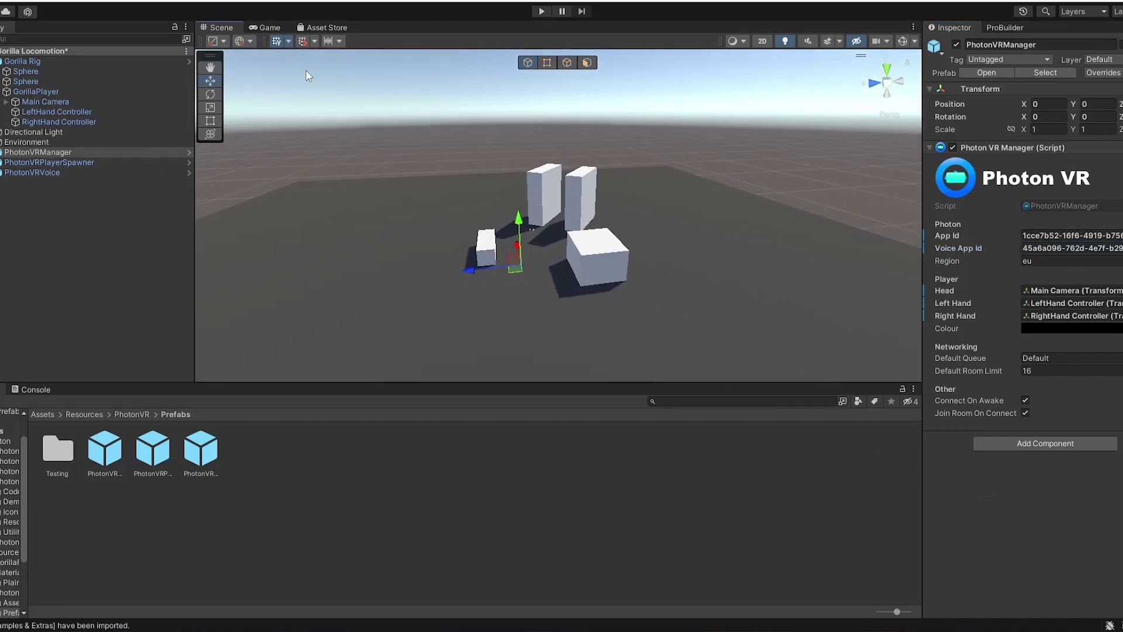
right_drag(562, 132, 548, 224)
key(w)
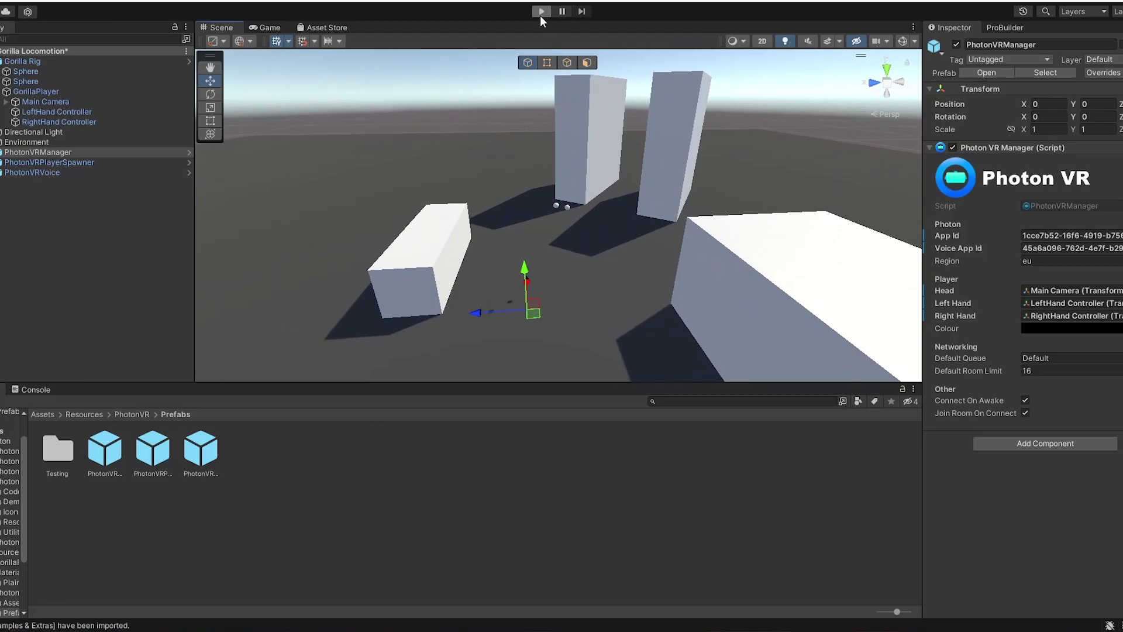
click(540, 12)
click(642, 333)
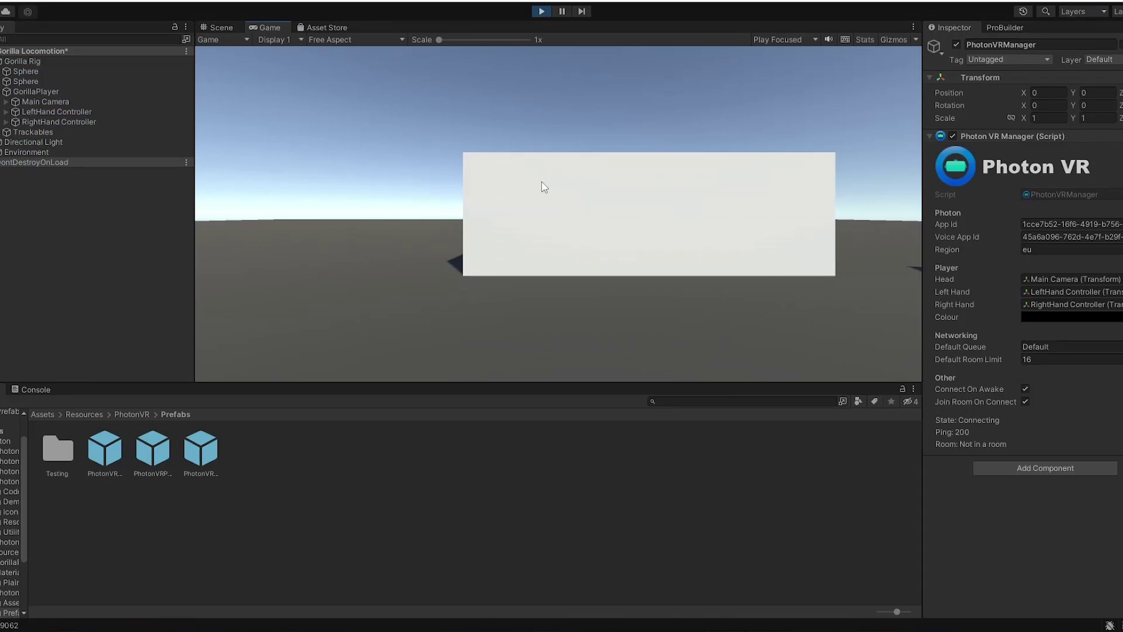
- In the Scene view, lower the LeftHand Controller and raise it back to test the hand
click(231, 28)
mouse_move(387, 113)
right_down()
mouse_move(413, 170)
mouse_move(462, 144)
mouse_move(269, 95)
right_up()
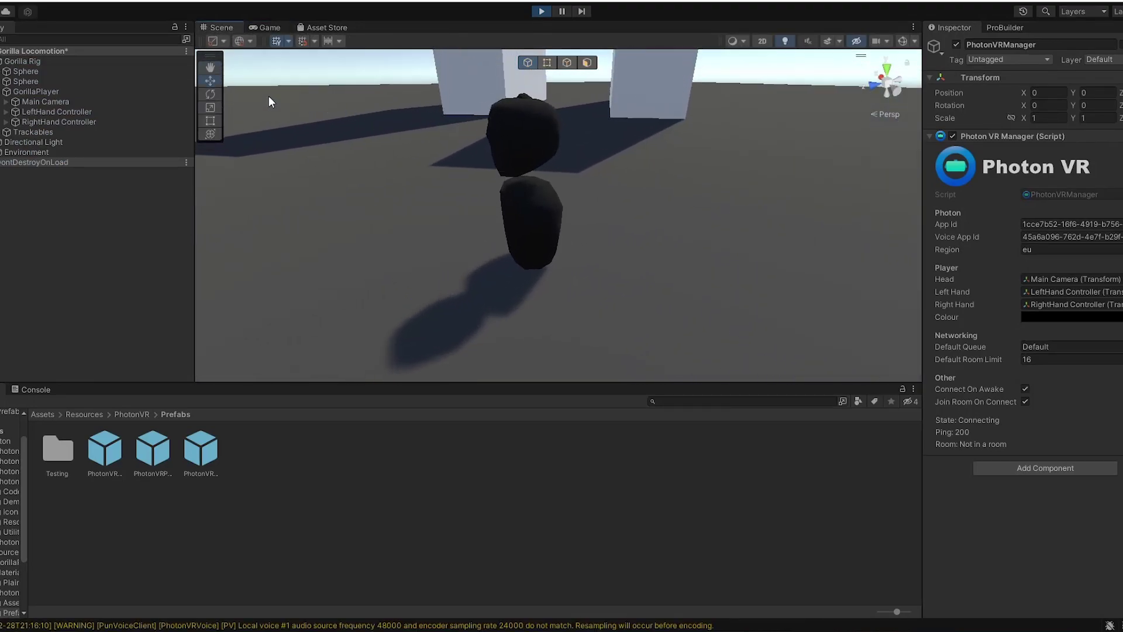
click(57, 111)
mouse_move(500, 135)
mouse_down()
mouse_move(468, 253)
mouse_move(494, 284)
mouse_move(483, 178)
mouse_move(456, 255)
mouse_up()
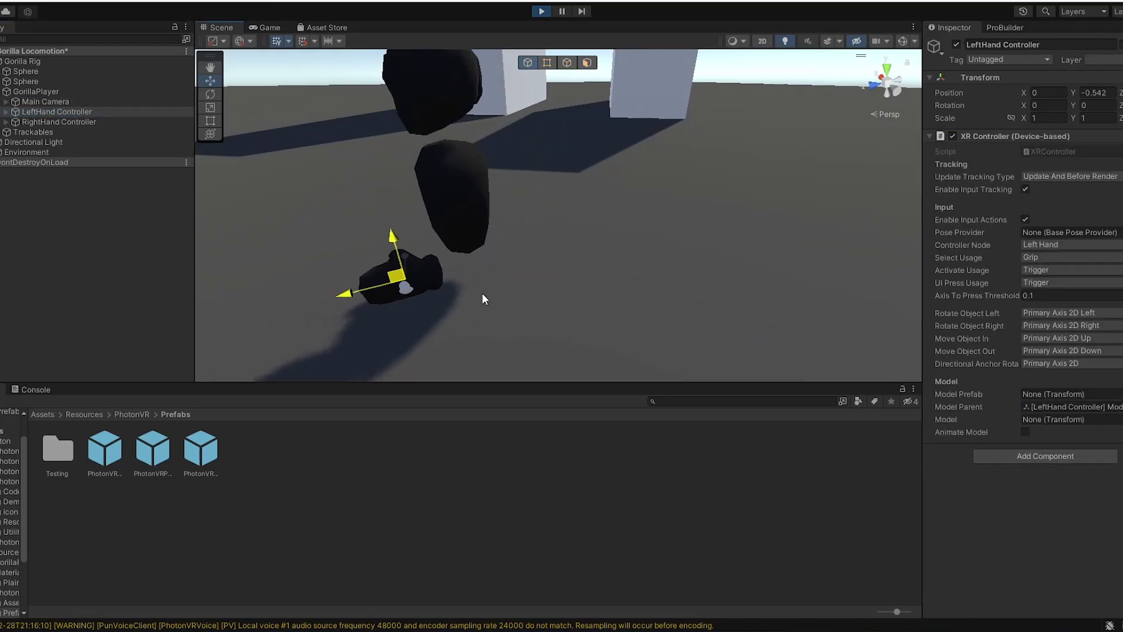
mouse_move(510, 315)
right_down()
mouse_move(413, 206)
mouse_move(493, 219)
right_up()
mouse_move(534, 287)
mouse_down()
mouse_move(529, 261)
mouse_move(511, 253)
mouse_move(497, 277)
mouse_up()
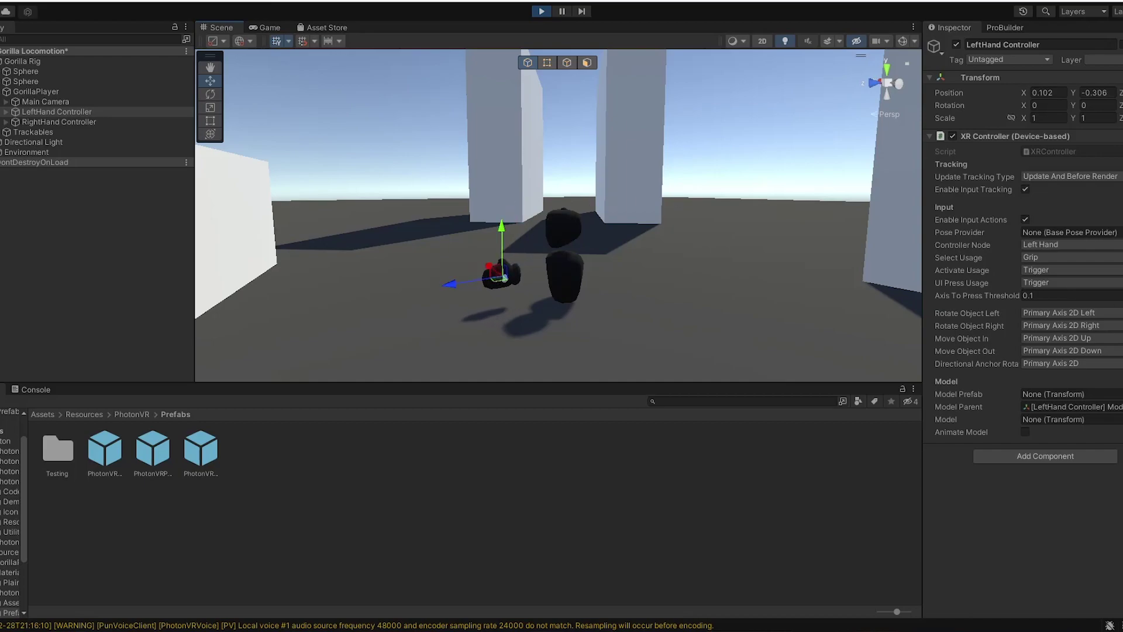